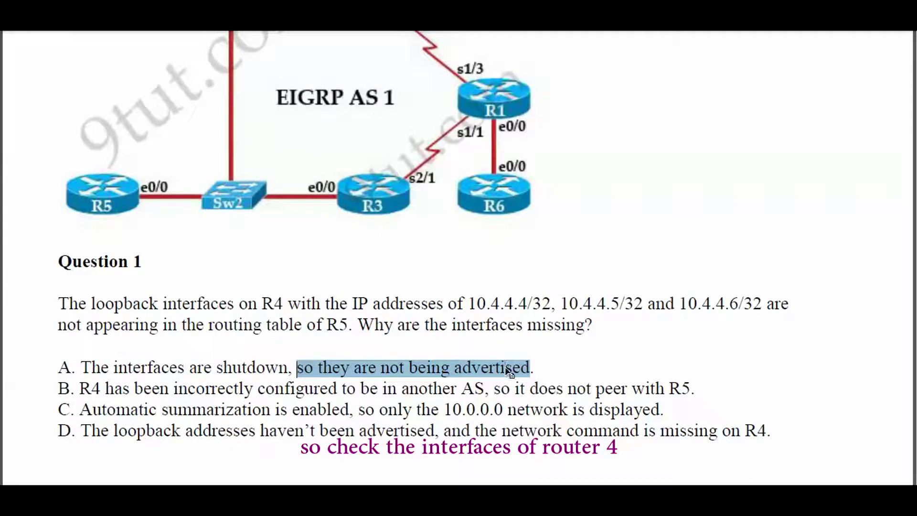
- Open Router4's command line interface and enter privileged EXEC mode with the enable command
drag(256, 304, 775, 300)
click(331, 303)
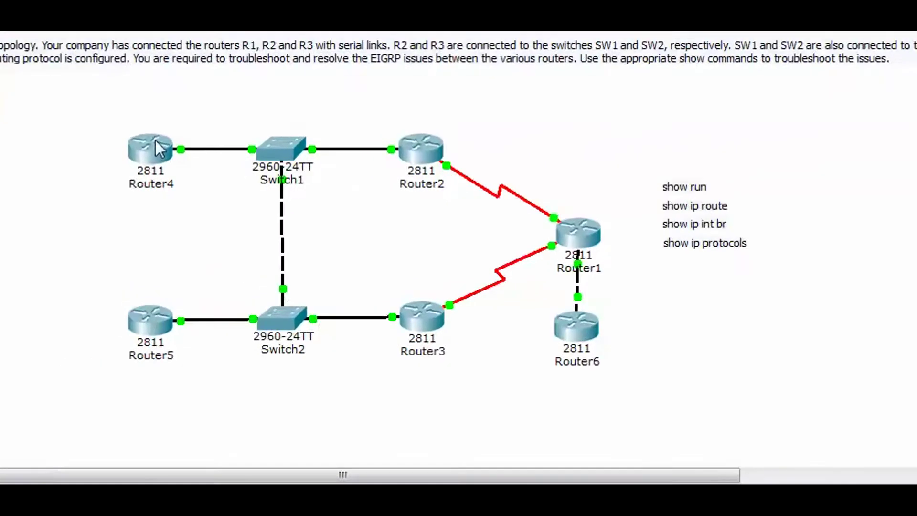
click(5, 182)
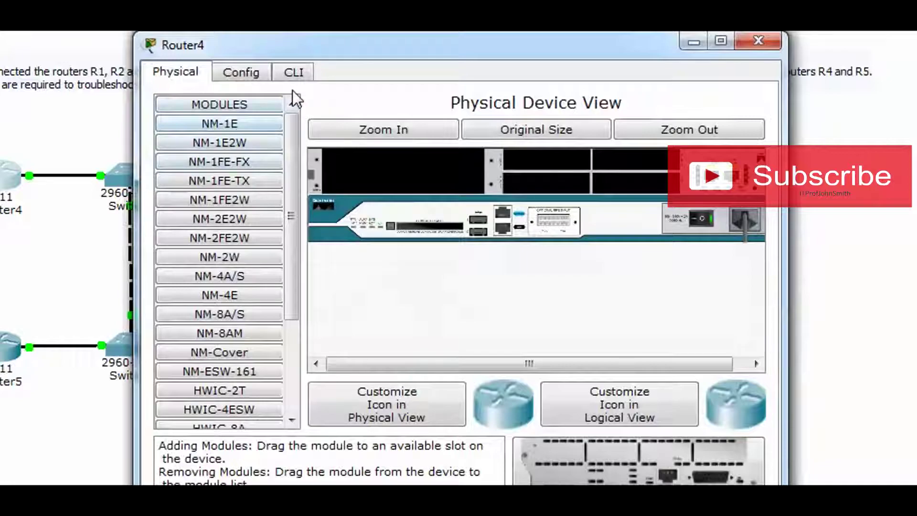
click(301, 73)
key(Return)
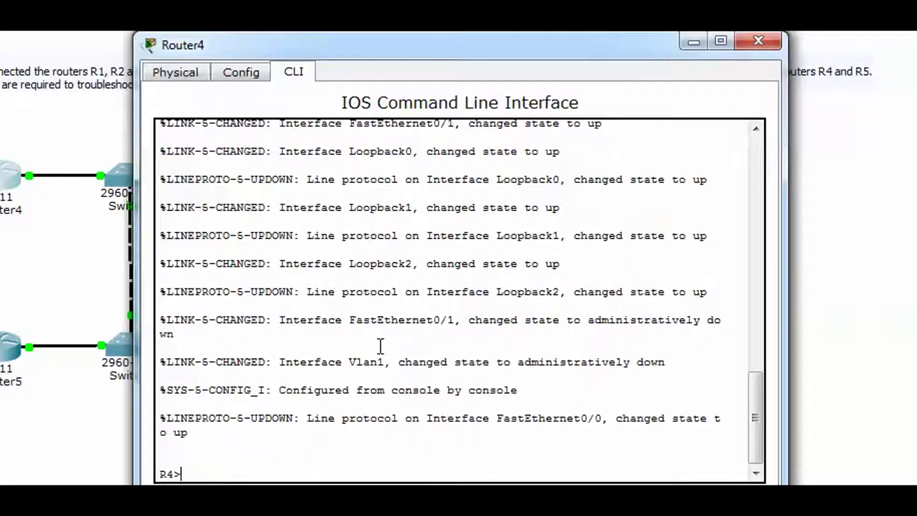
text(ENABLE)
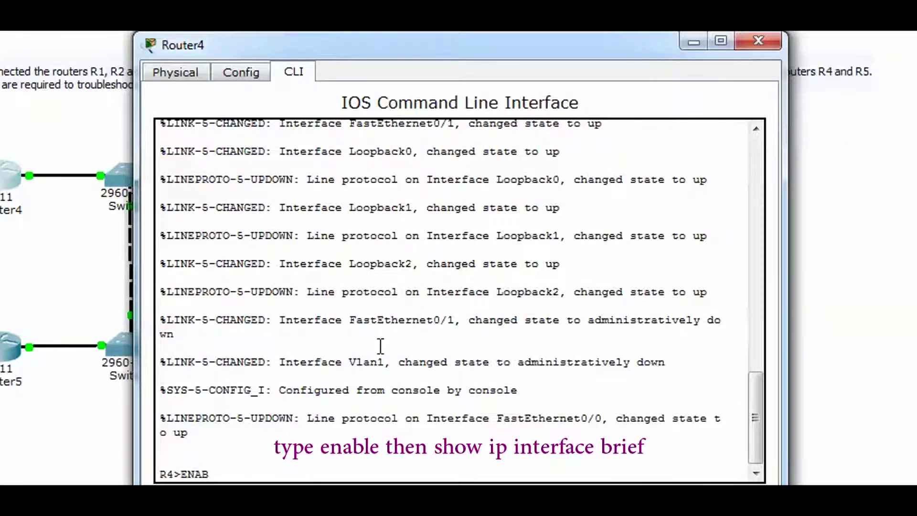
key(Return)
- Run "show ip int br" on R4 and review the listed interfaces with their IP addresses
text(show ip int )
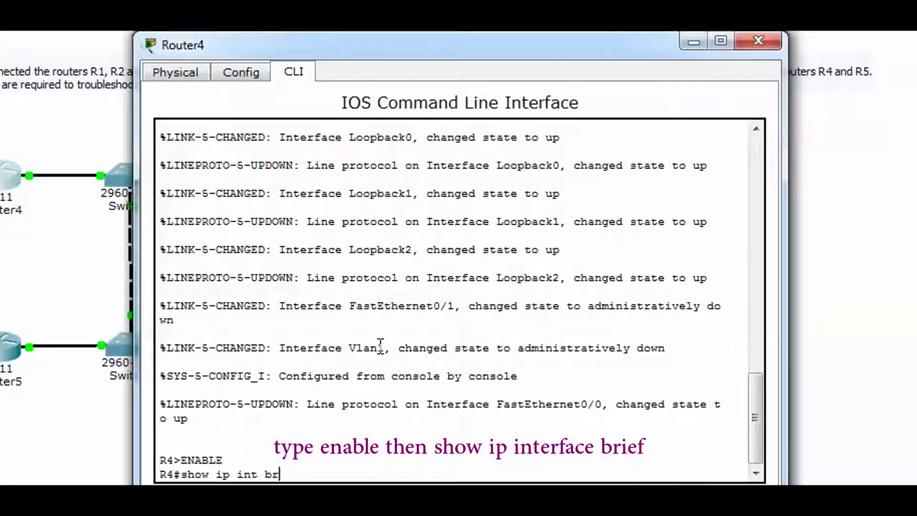
text(br)
key(Return)
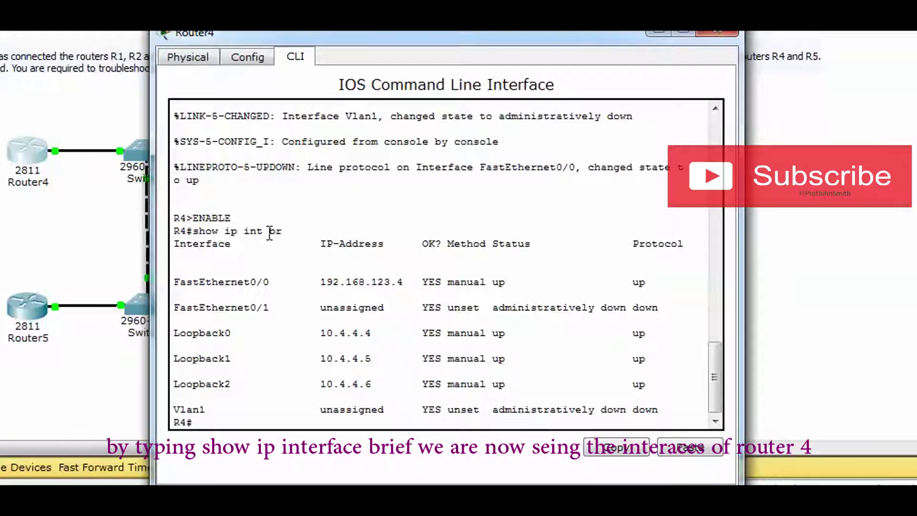
drag(305, 228, 256, 227)
click(180, 266)
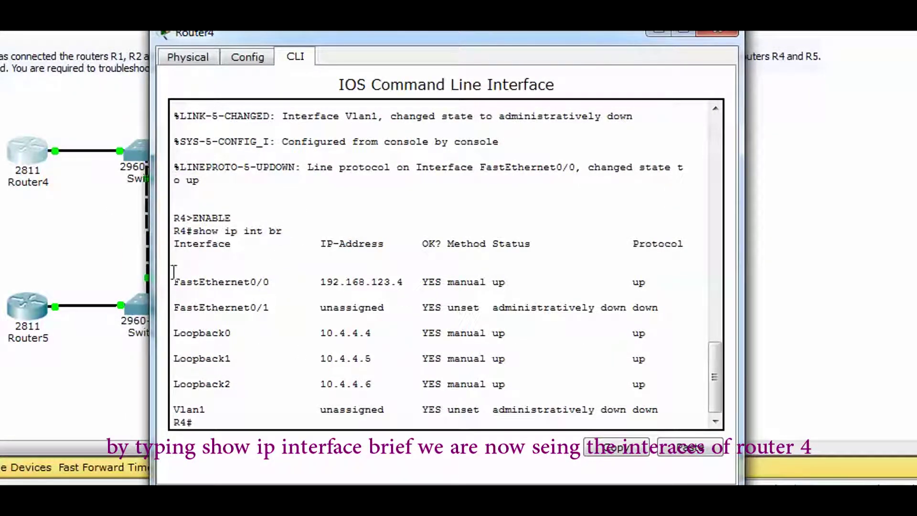
drag(176, 269, 620, 409)
click(559, 380)
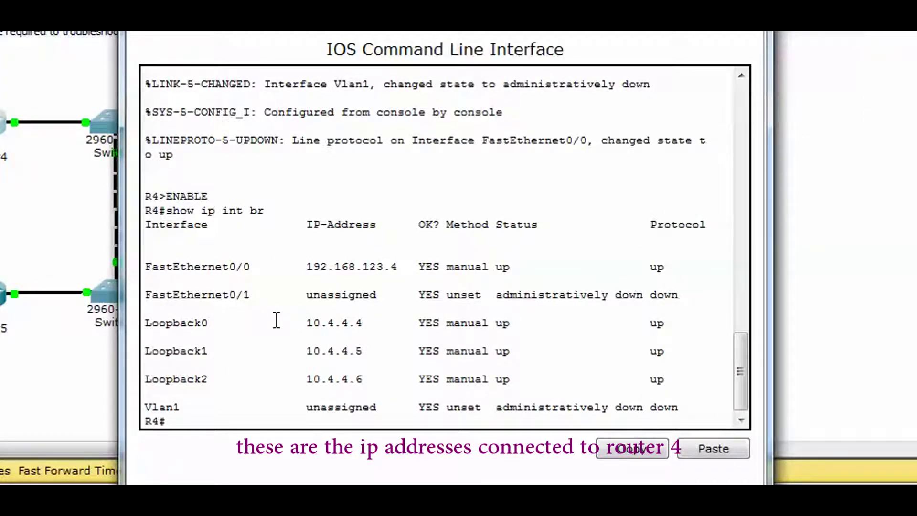
- Examine the IP address, status and protocol of Loopback0, Loopback1 and Loopback2 in R4's interface listing
drag(285, 323, 383, 330)
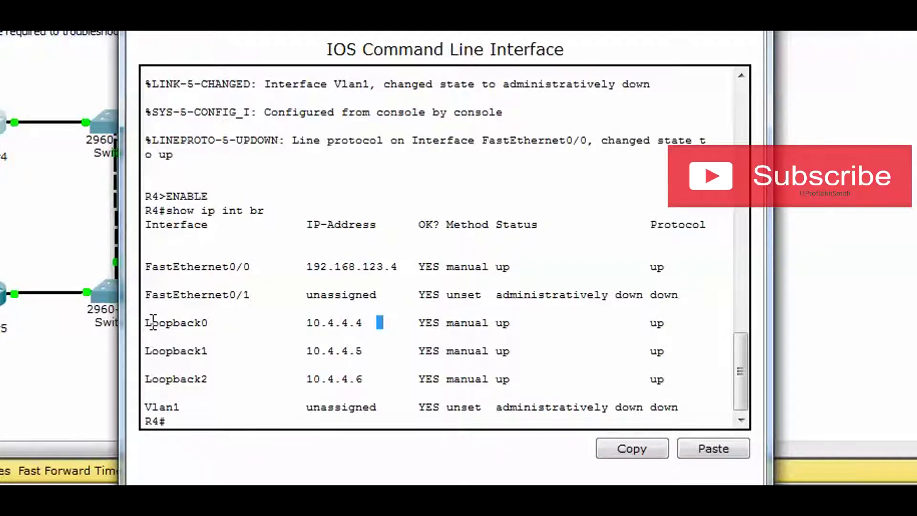
drag(147, 322, 358, 323)
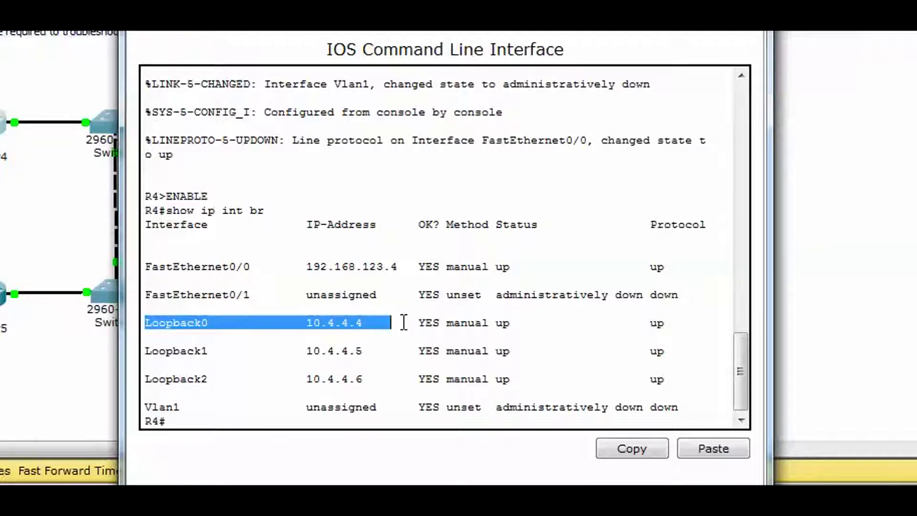
click(455, 321)
drag(481, 321, 670, 322)
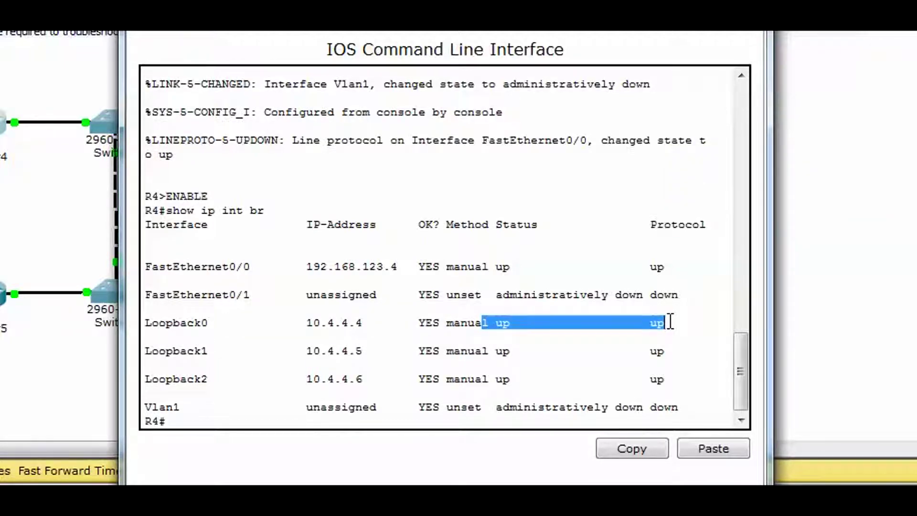
drag(166, 350, 673, 343)
click(307, 350)
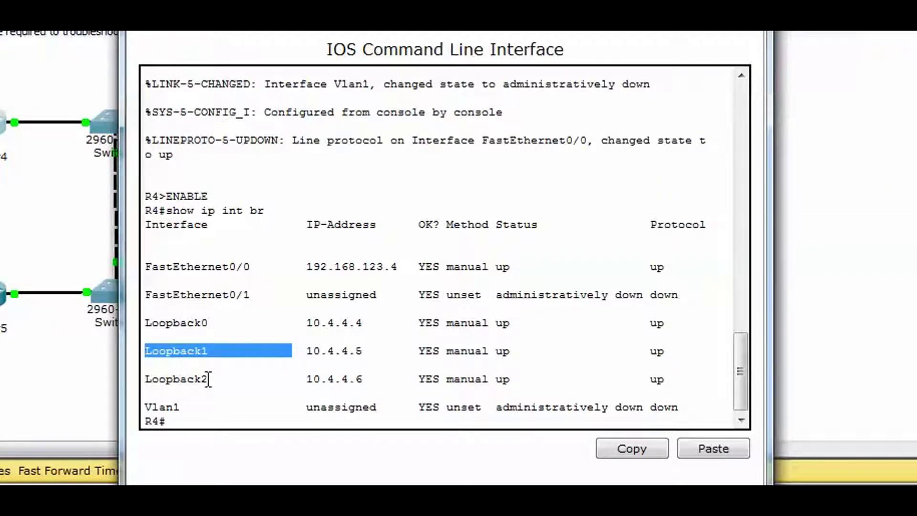
drag(159, 379, 337, 380)
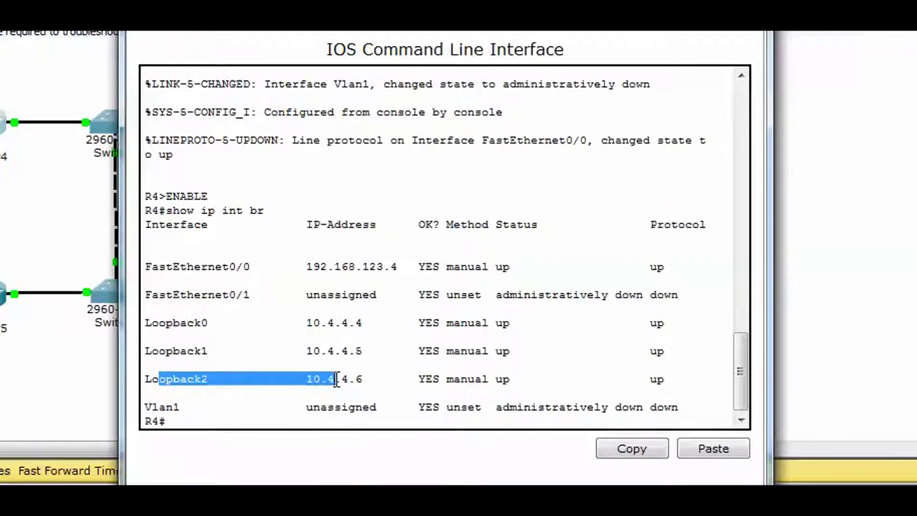
drag(424, 379, 666, 380)
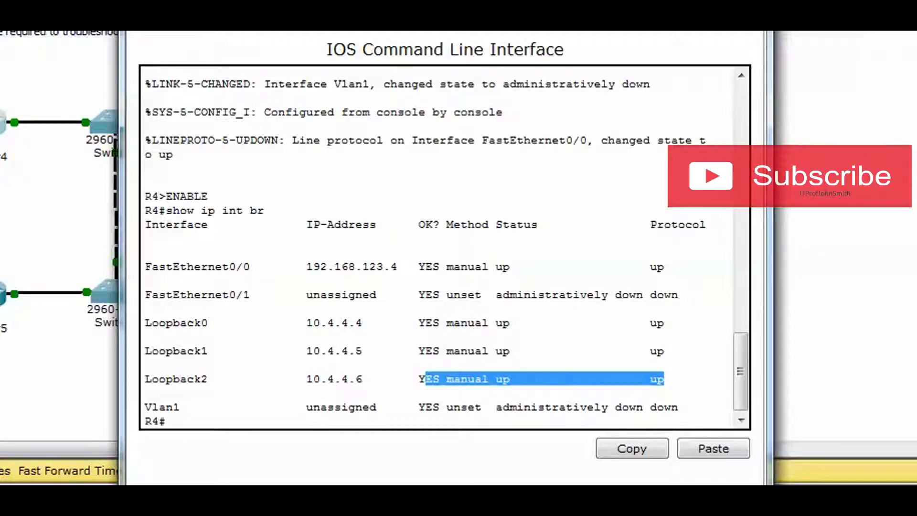
drag(345, 326, 667, 382)
click(669, 382)
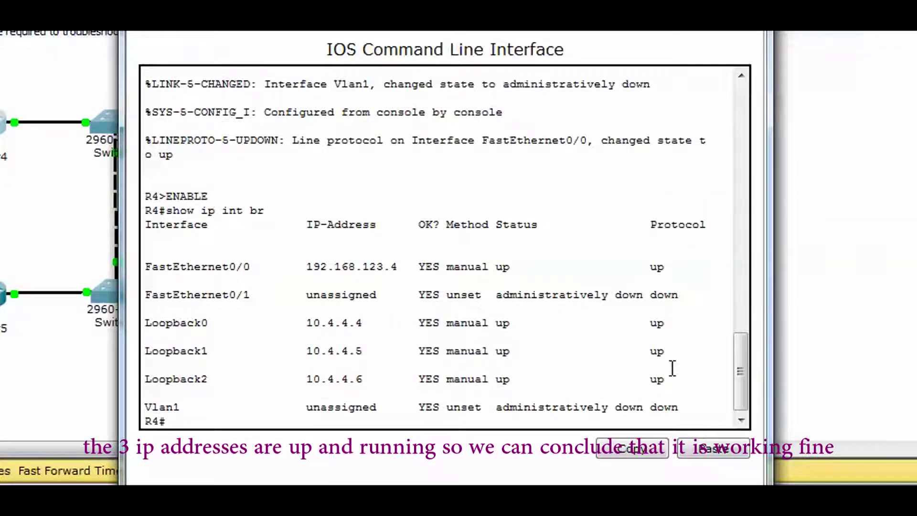
drag(184, 324, 673, 388)
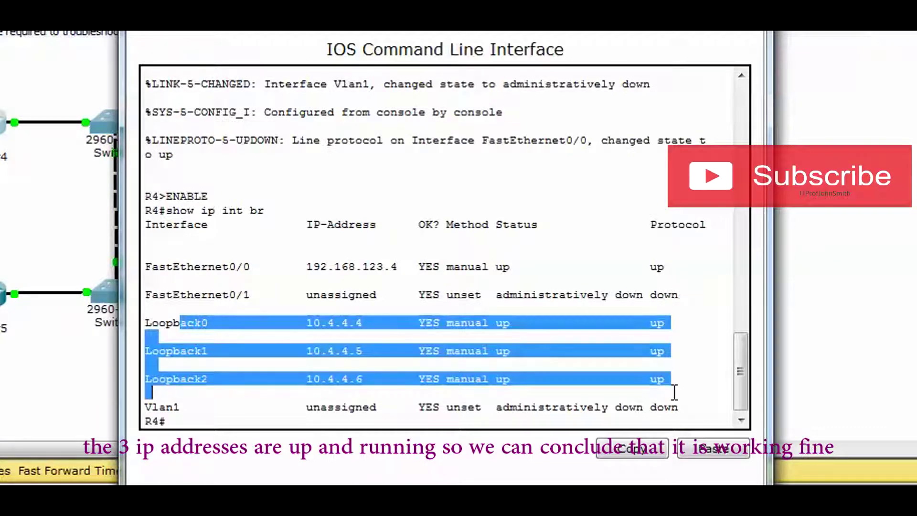
click(596, 377)
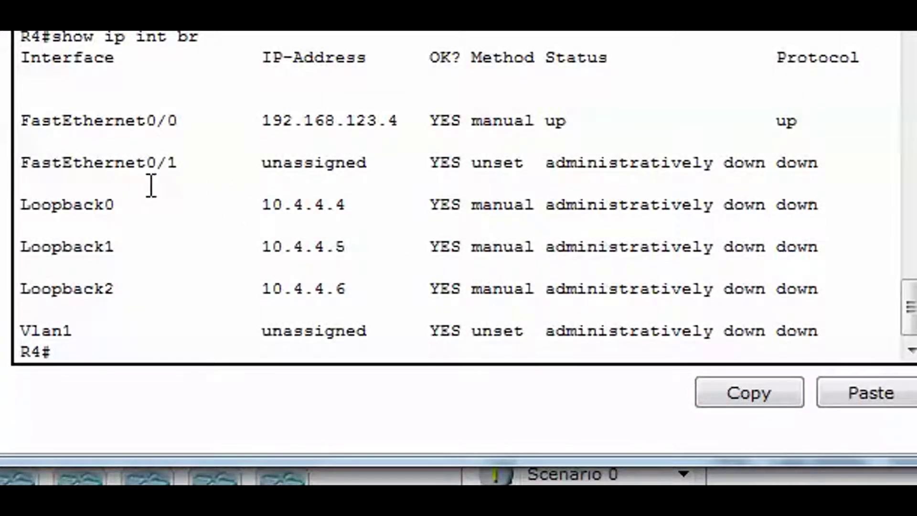
- Compare the loopback interfaces' status in the alternative R4 interface listing with answer A of Question 1
drag(234, 204, 381, 200)
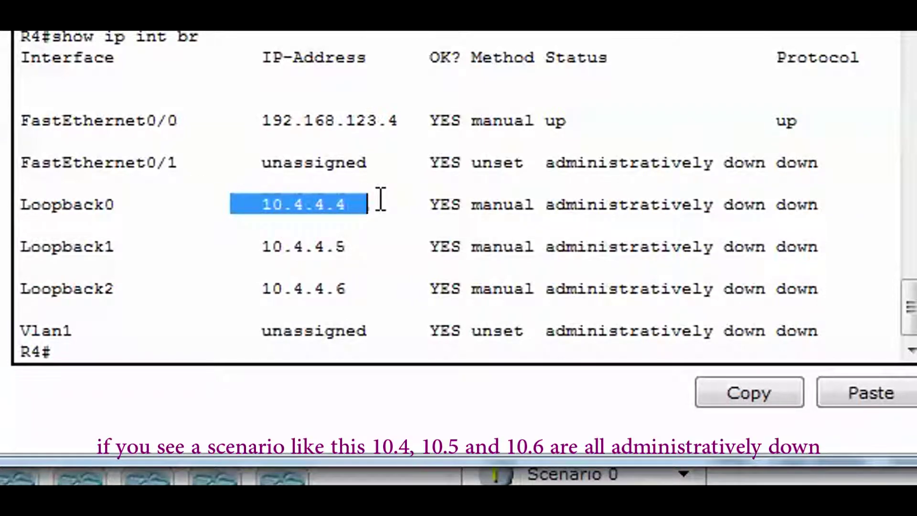
drag(228, 259, 329, 245)
drag(244, 296, 344, 297)
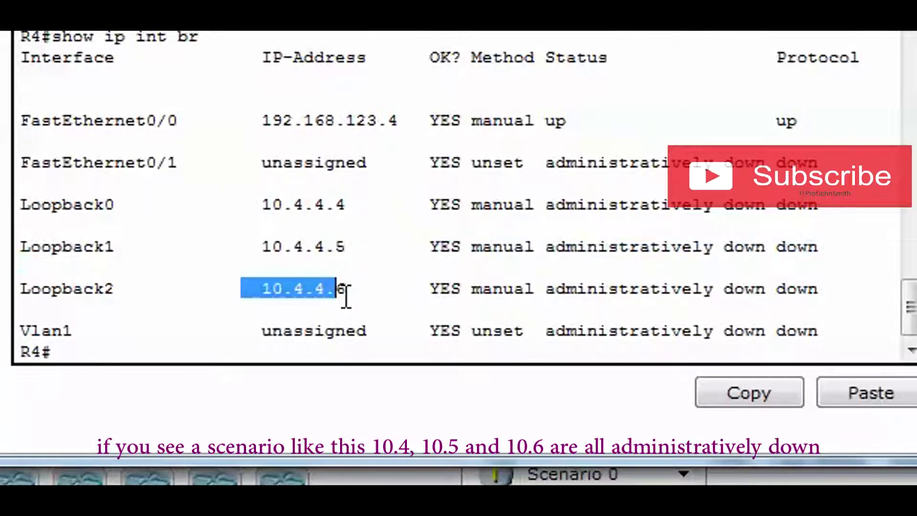
click(344, 297)
drag(499, 203, 825, 287)
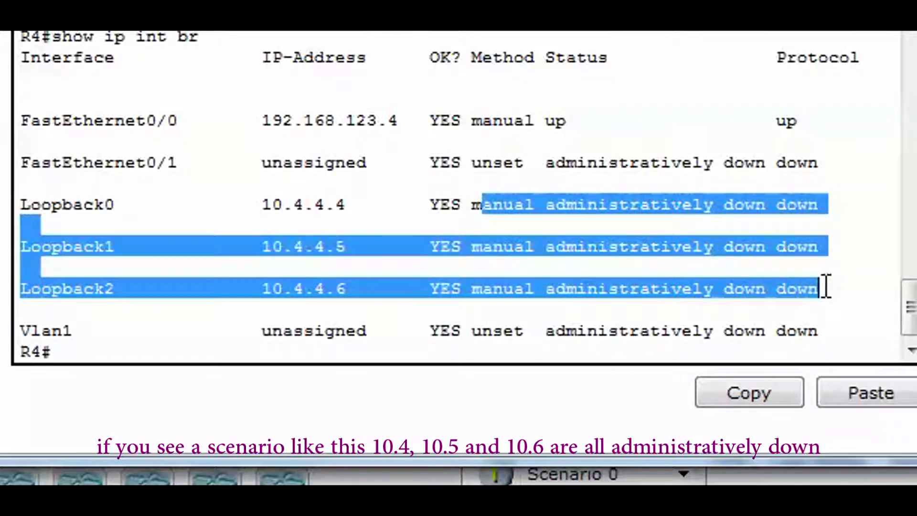
click(826, 288)
drag(496, 210, 823, 313)
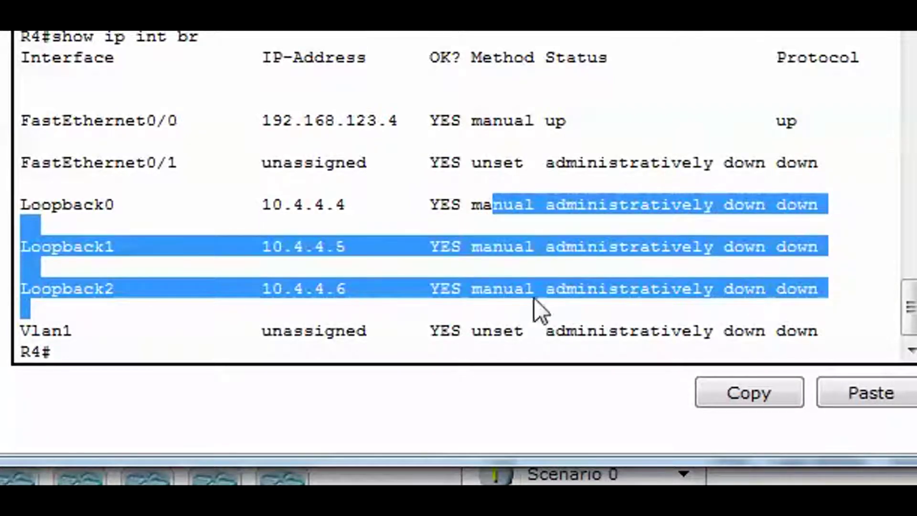
click(724, 289)
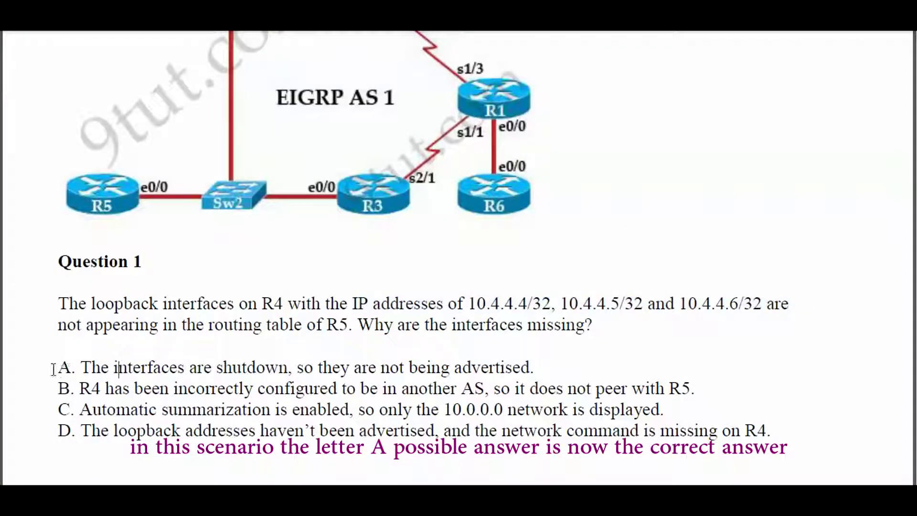
drag(53, 369, 536, 368)
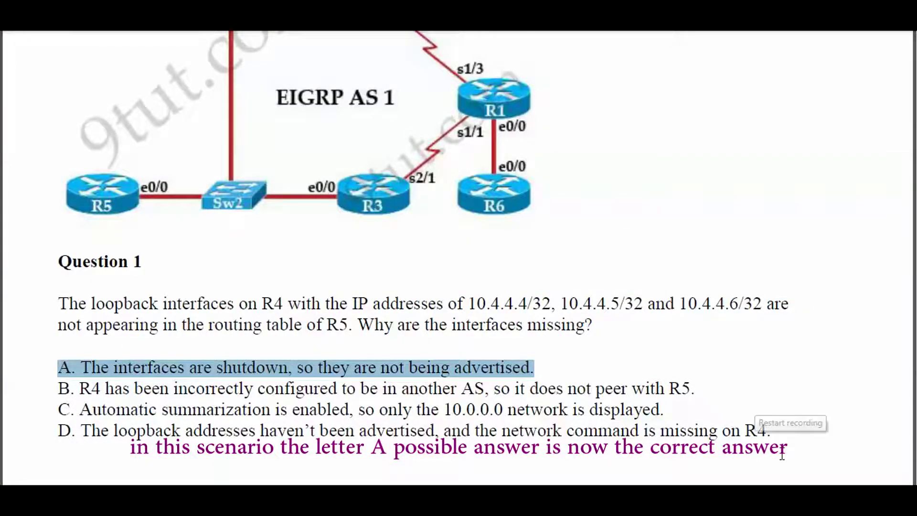
- Read answer B of Question 1 about R4's autonomous system configuration and its peering with R5
click(55, 389)
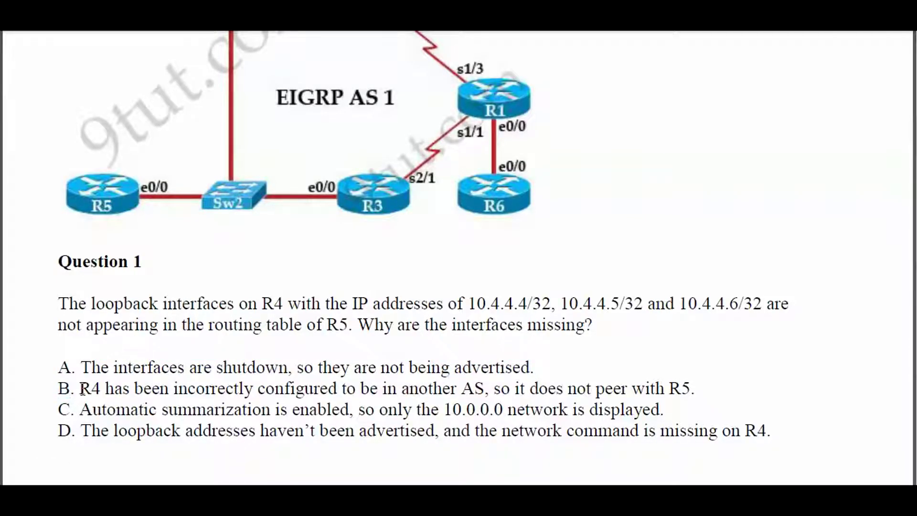
drag(107, 389, 303, 384)
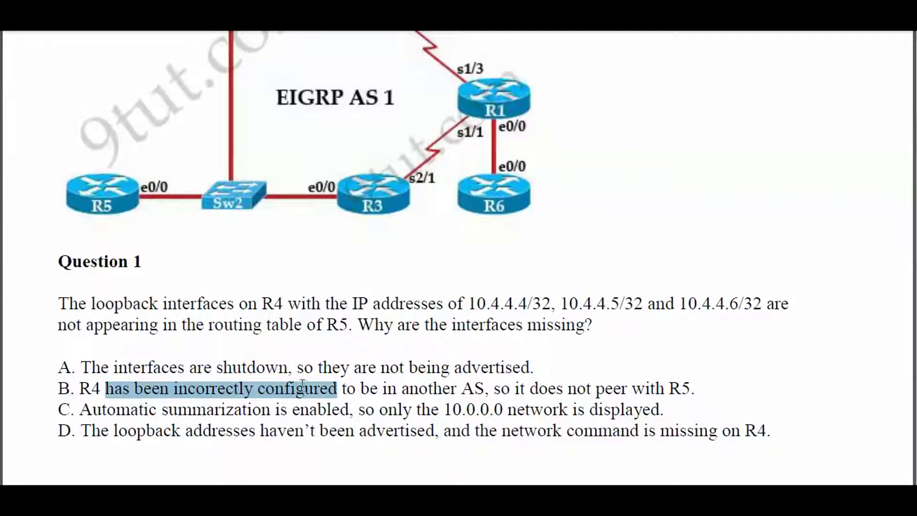
drag(403, 387, 652, 385)
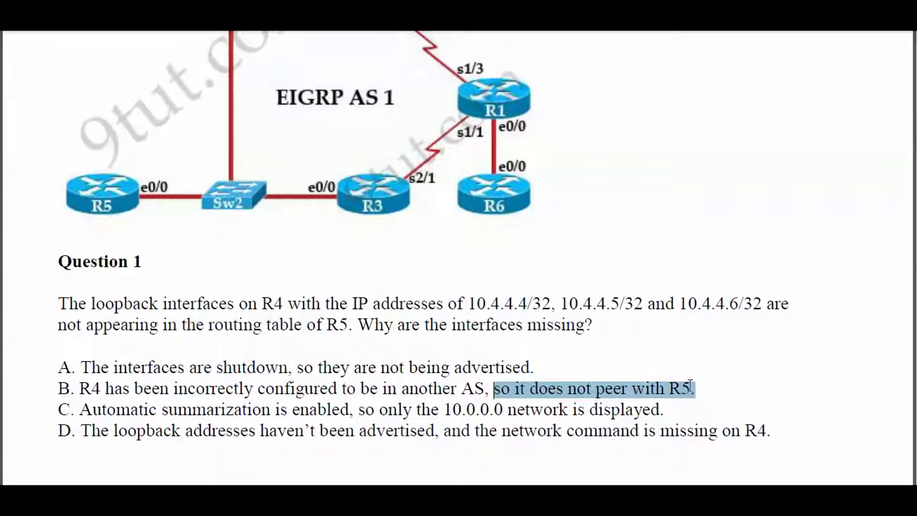
click(423, 389)
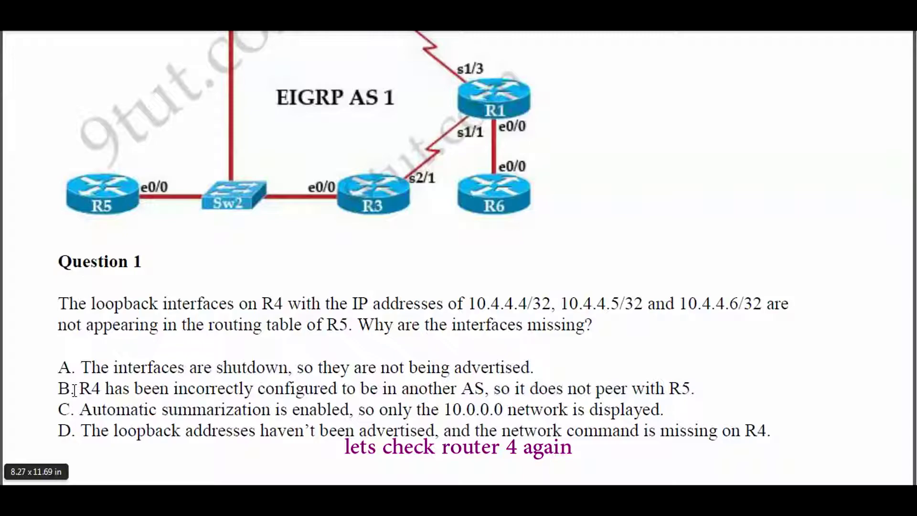
drag(72, 388, 116, 394)
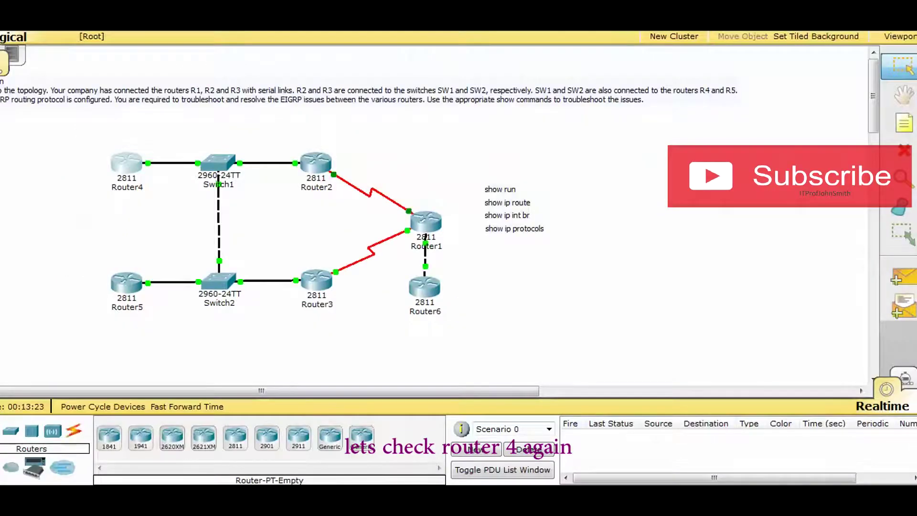
- Run "show ip protocols" on Router4 and examine the EIGRP autonomous system number in the routing protocol line
click(126, 164)
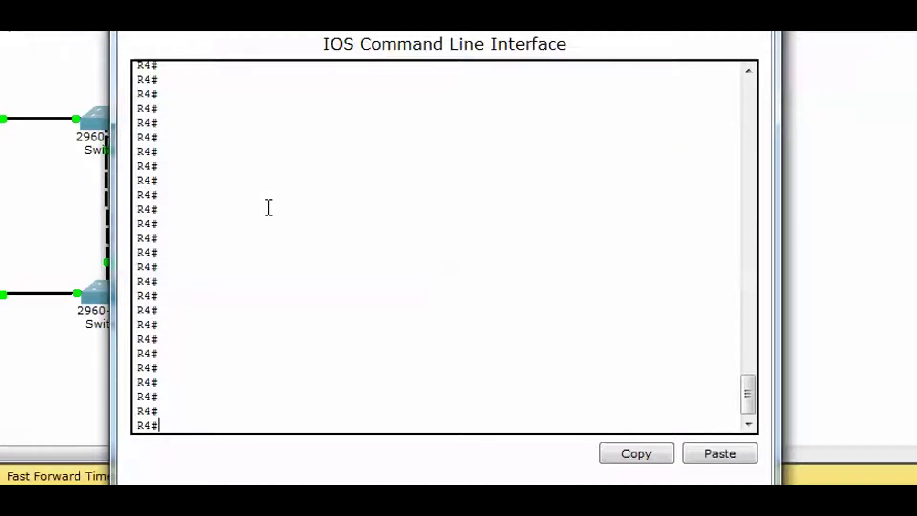
text(show ip pr)
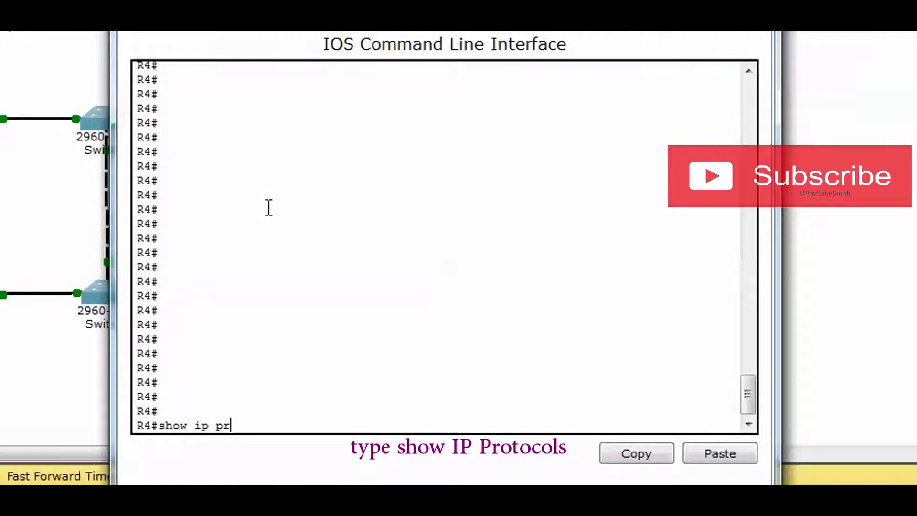
text(otocols)
key(Return)
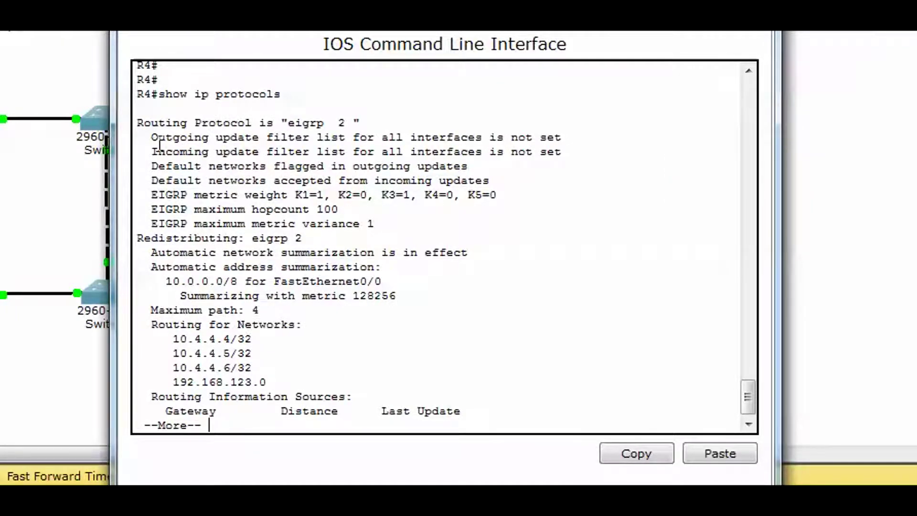
drag(139, 123, 362, 117)
click(360, 123)
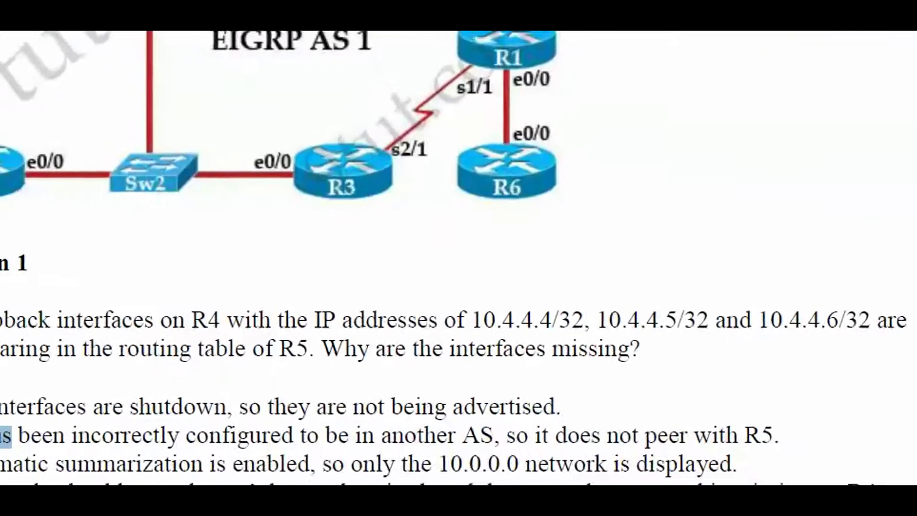
- Check the EIGRP AS number in the question's topology diagram and open Router5's command line interface
scroll(430, 288, up, 3)
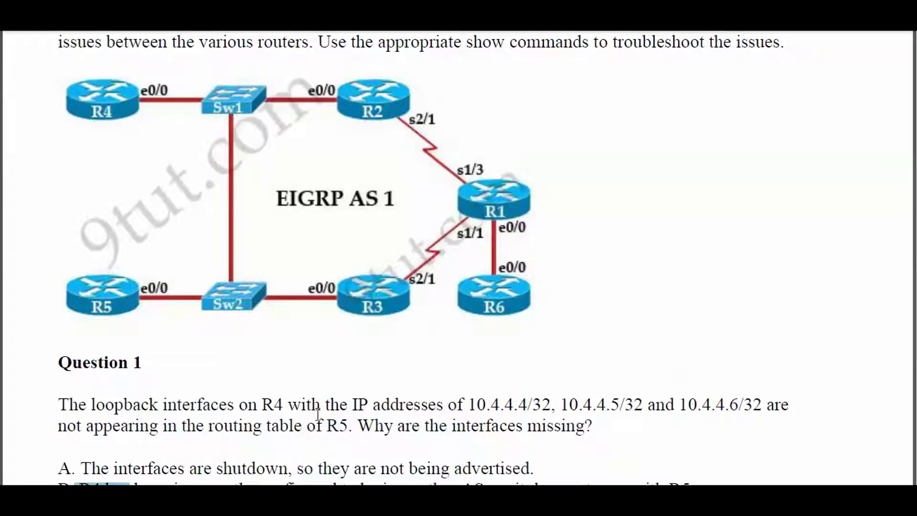
click(261, 432)
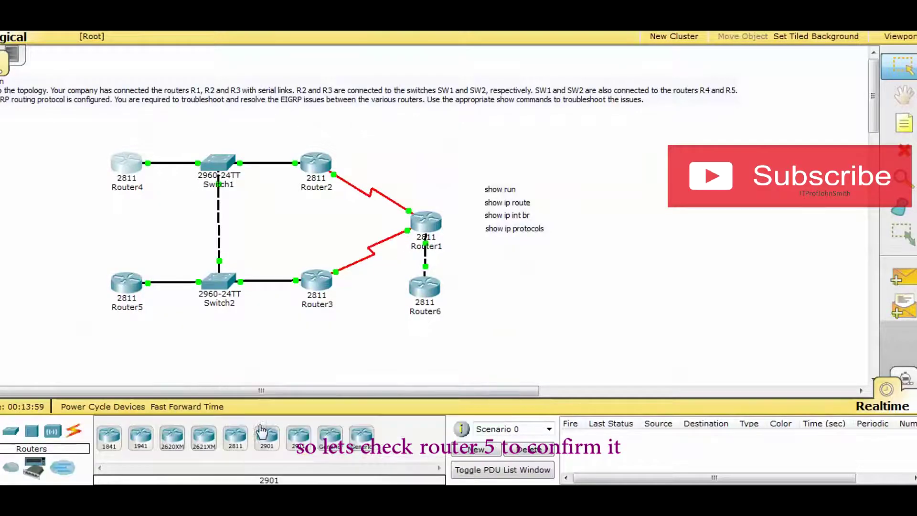
click(127, 284)
click(315, 104)
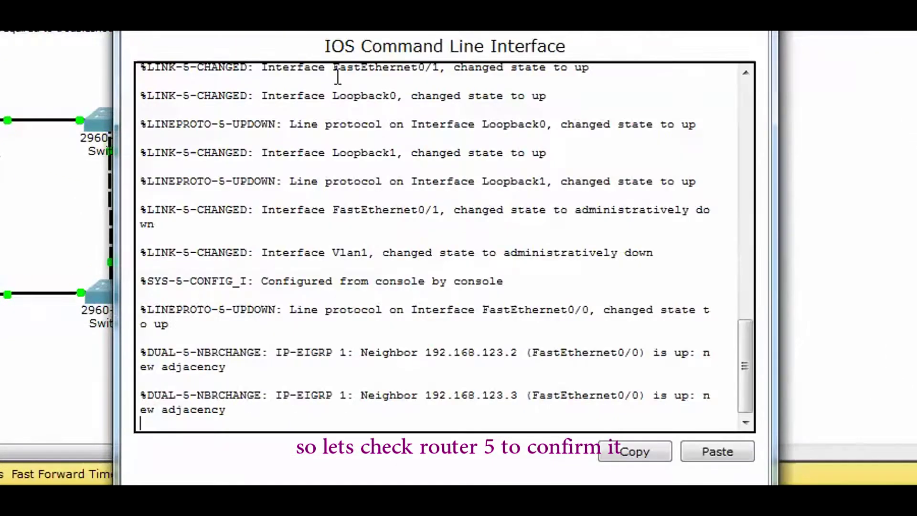
- Enter privileged mode on Router5, run "show ip protocols" and examine the EIGRP autonomous system number in the routing protocol line
key(Return)
text(en)
key(Return)
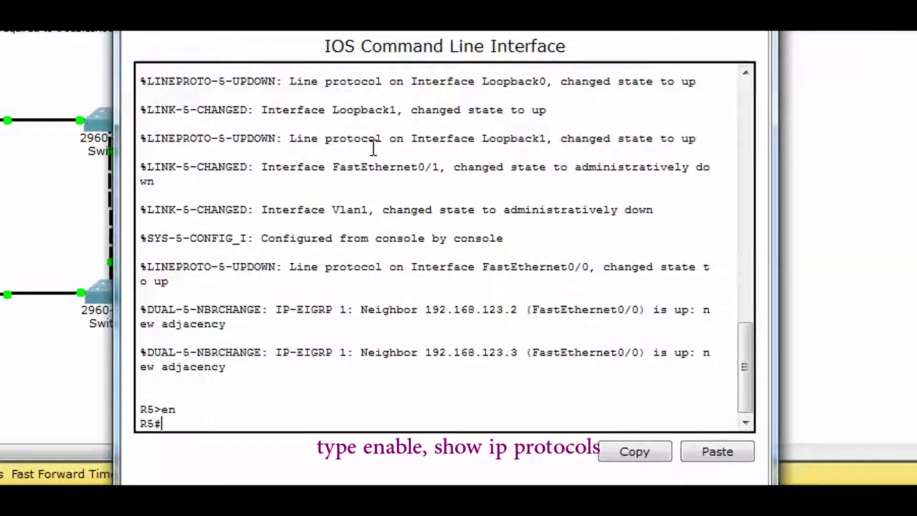
text(show ip proto)
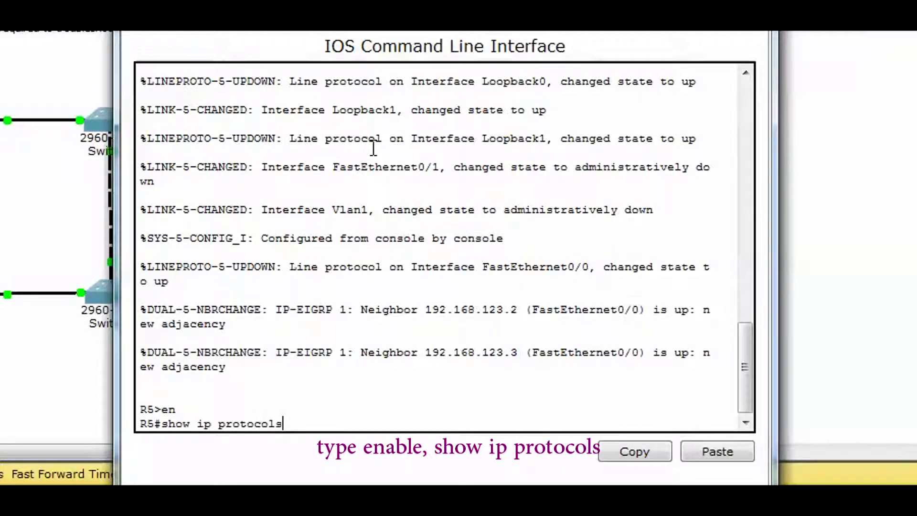
text(cols)
key(Return)
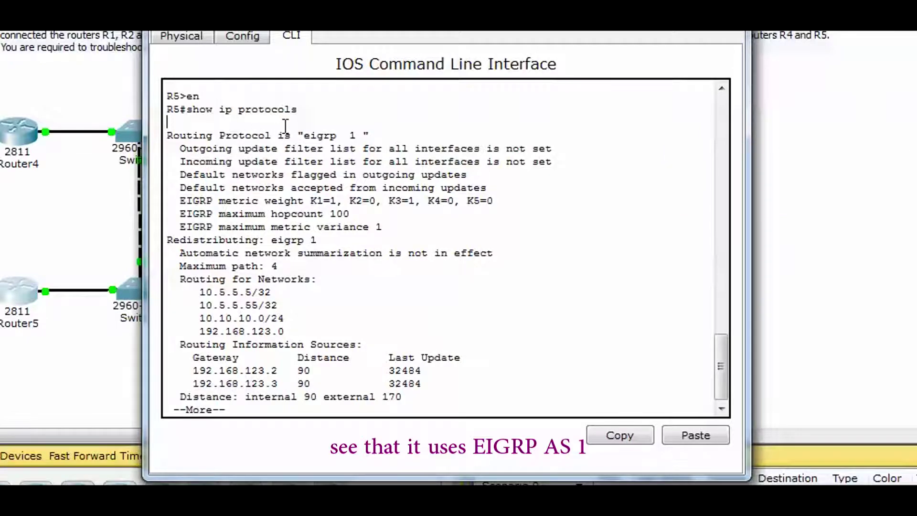
drag(285, 126, 376, 135)
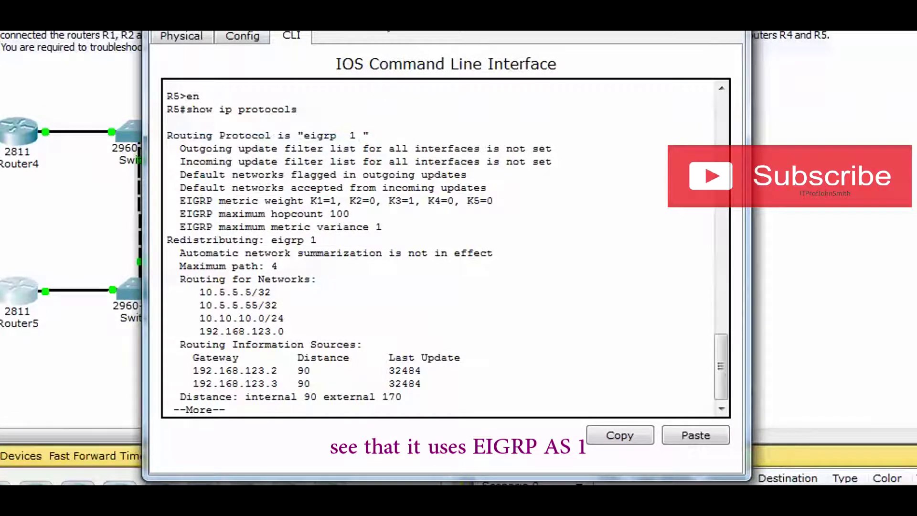
- Arrange the Router4 and Router5 command line windows side by side so both "show ip protocols" outputs can be compared
drag(387, 26, 635, 68)
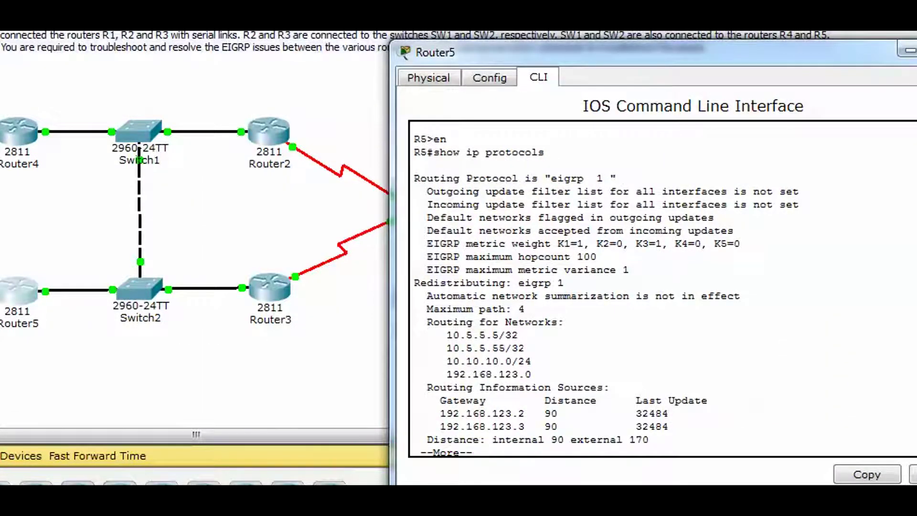
mouse_move(301, 483)
click(297, 447)
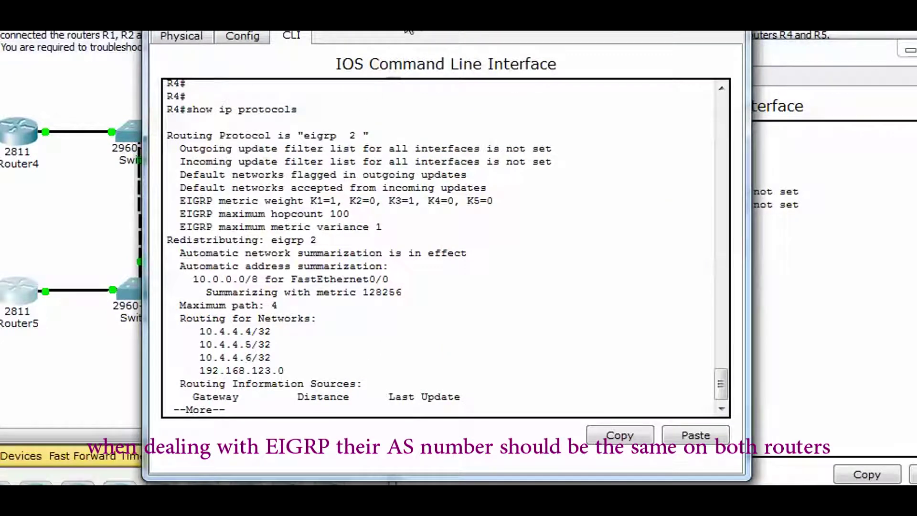
drag(408, 30, 192, 55)
click(688, 236)
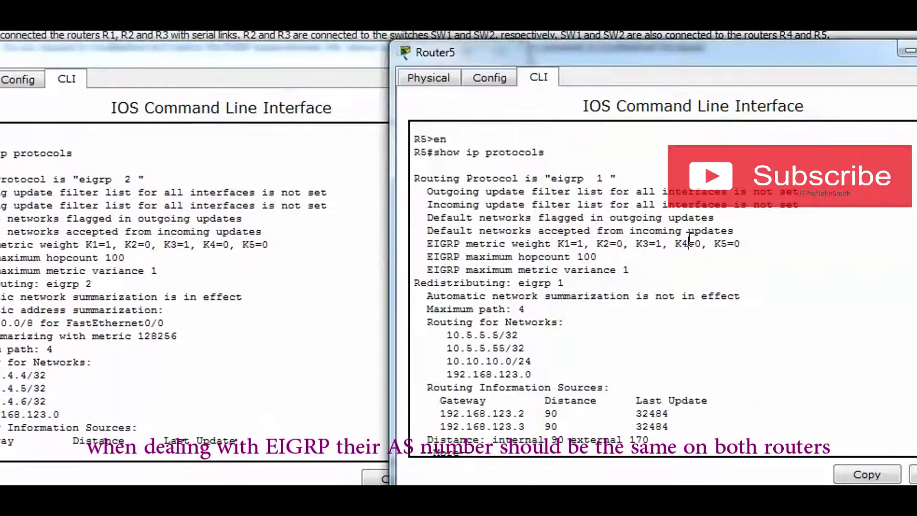
- Compare the EIGRP autonomous system numbers of Router4 and Router5, and close both router windows
drag(185, 184, 50, 181)
drag(170, 183, 75, 181)
click(595, 227)
drag(633, 182, 505, 184)
click(634, 297)
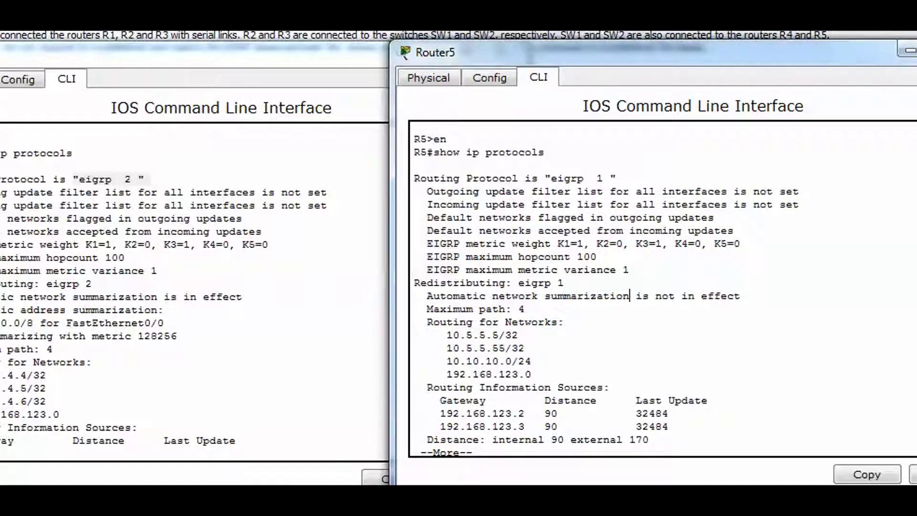
click(914, 50)
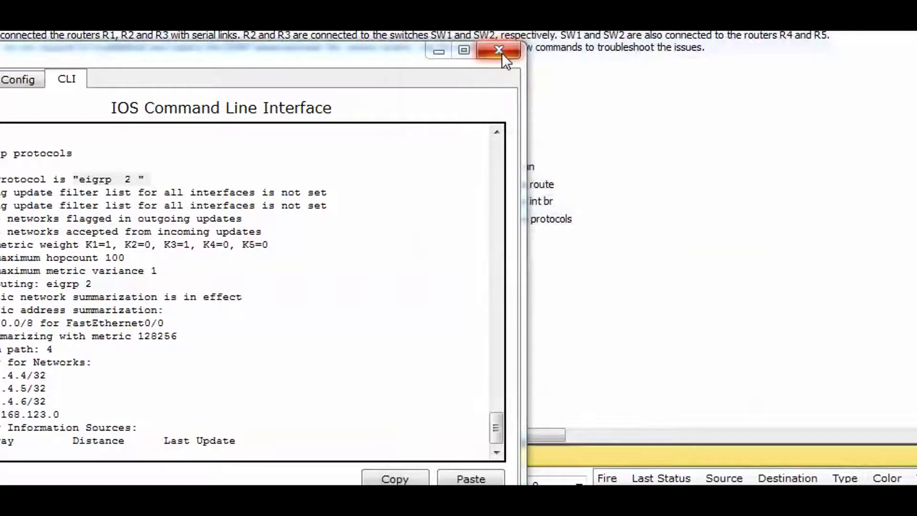
click(502, 52)
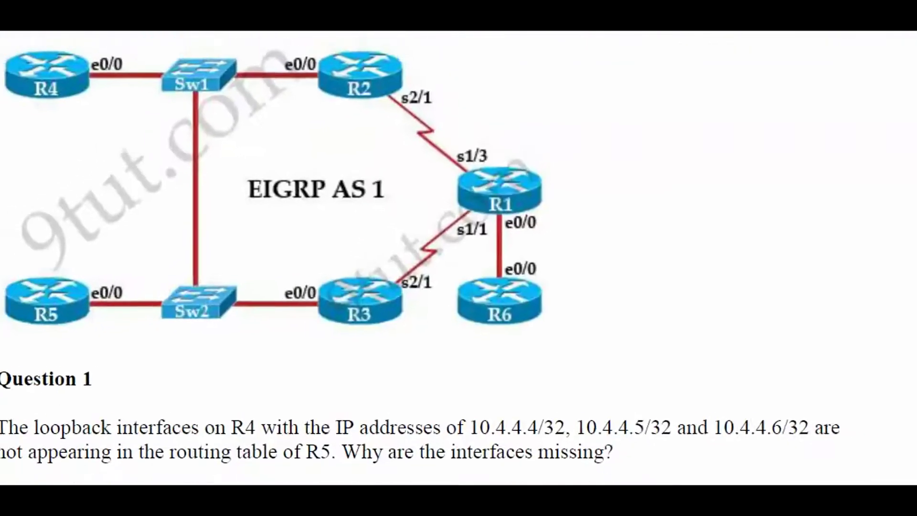
- Read answer C of Question 1 about automatic summarization and the displayed 10.0.0.0 network
scroll(323, 424, down, 3)
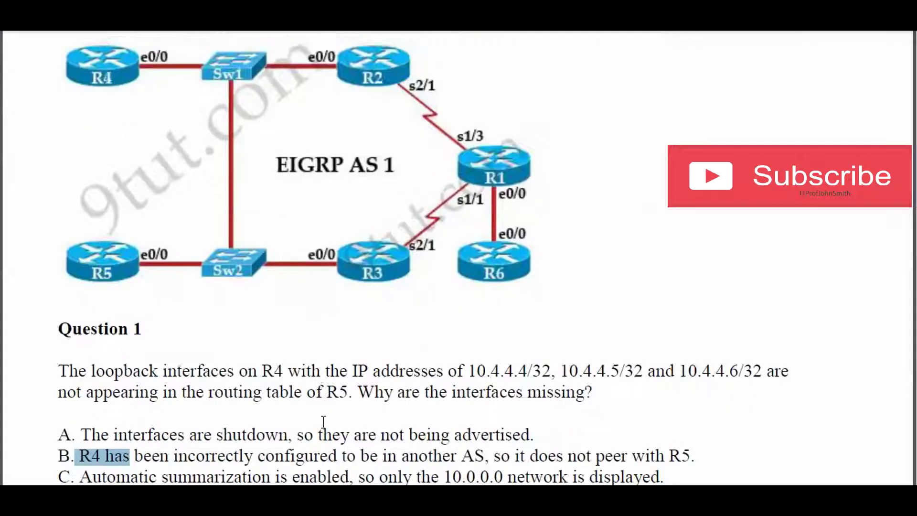
click(89, 383)
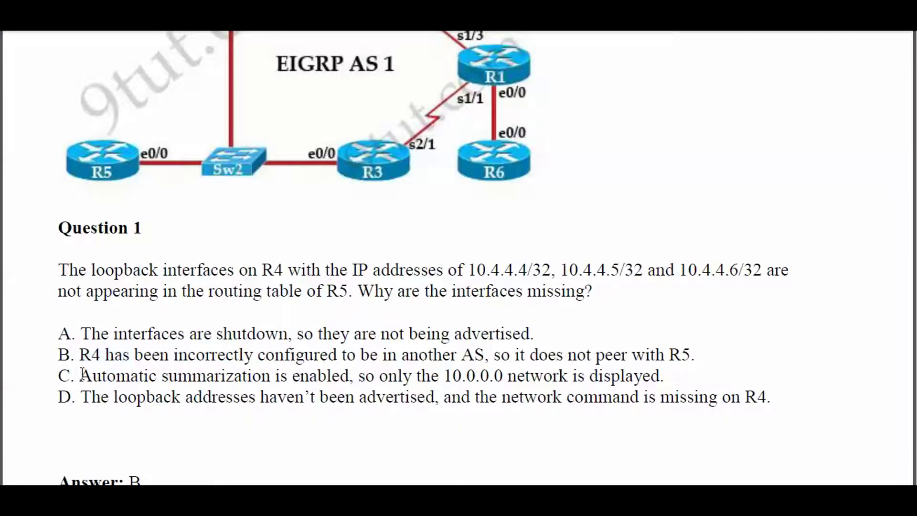
drag(59, 376, 655, 381)
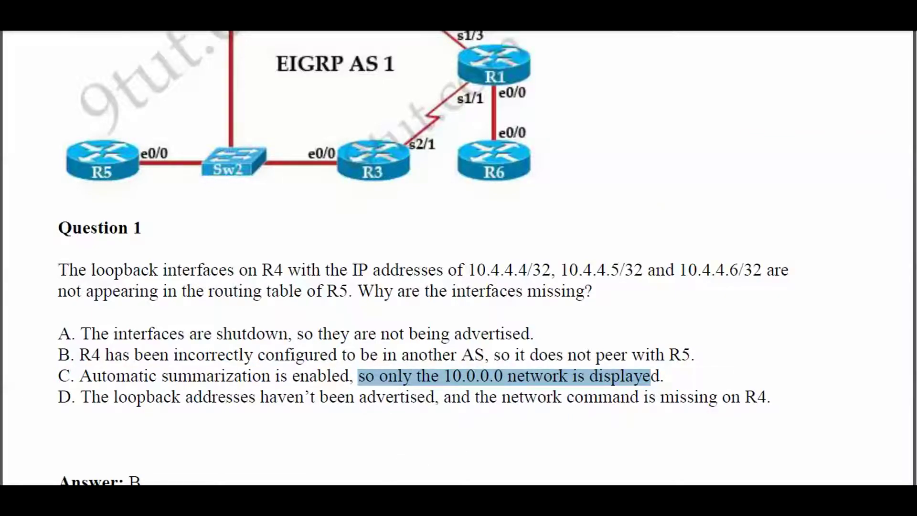
drag(81, 375, 175, 373)
drag(268, 373, 321, 378)
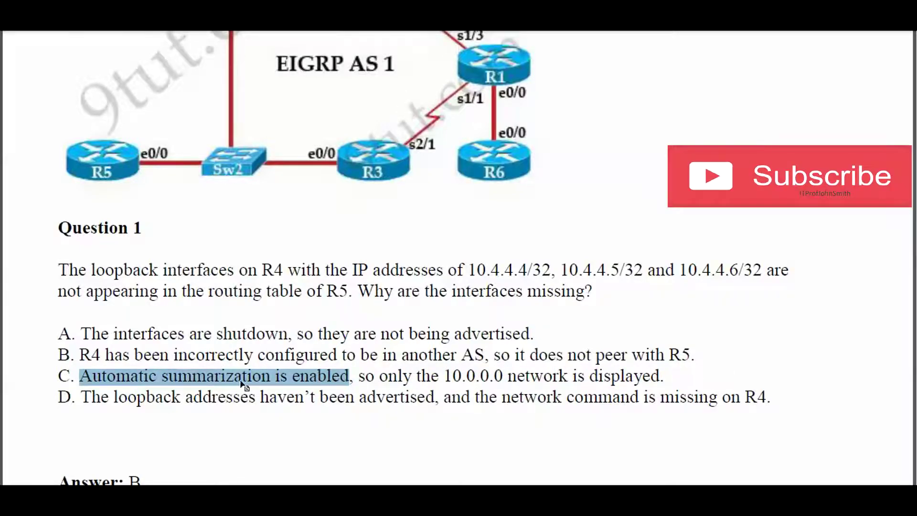
click(226, 380)
drag(80, 377, 601, 377)
drag(358, 377, 666, 380)
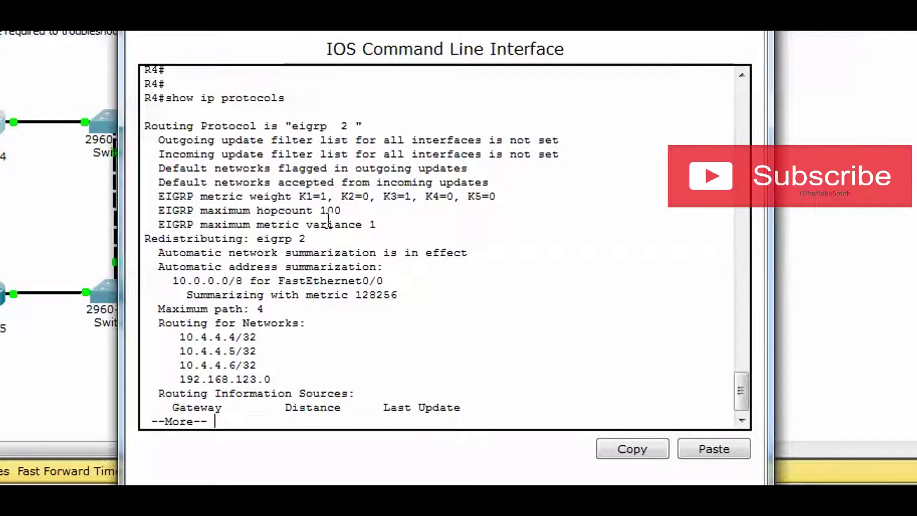
- Return to a clean prompt on Router4 and run "show ip protocols" through to the end of its output
key(Return)
key(Return)
key(Return)
key(Return)
key(Return)
key(Return)
key(Return)
key(Return)
key(Return)
key(Return)
key(Return)
key(Return)
key(Return)
key(Return)
key(Return)
key(Return)
key(Return)
key(Return)
key(Return)
key(Return)
key(Return)
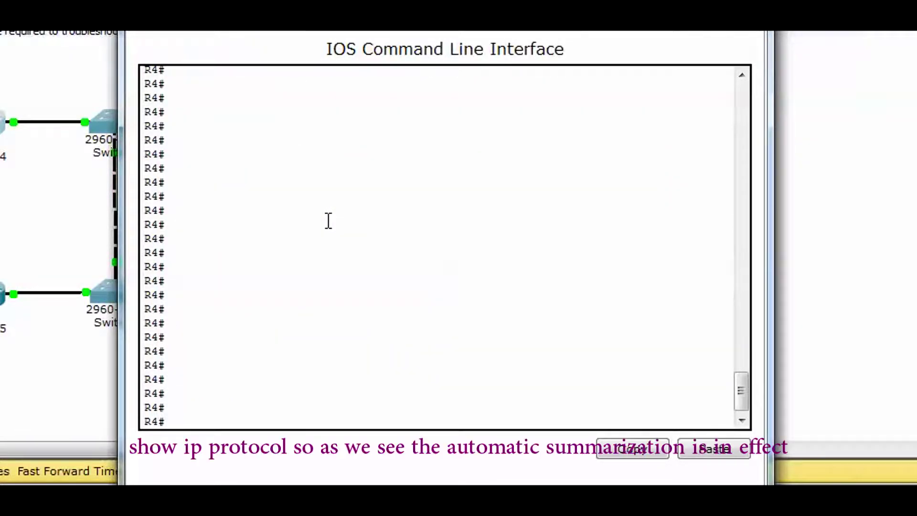
text(show ip protoco)
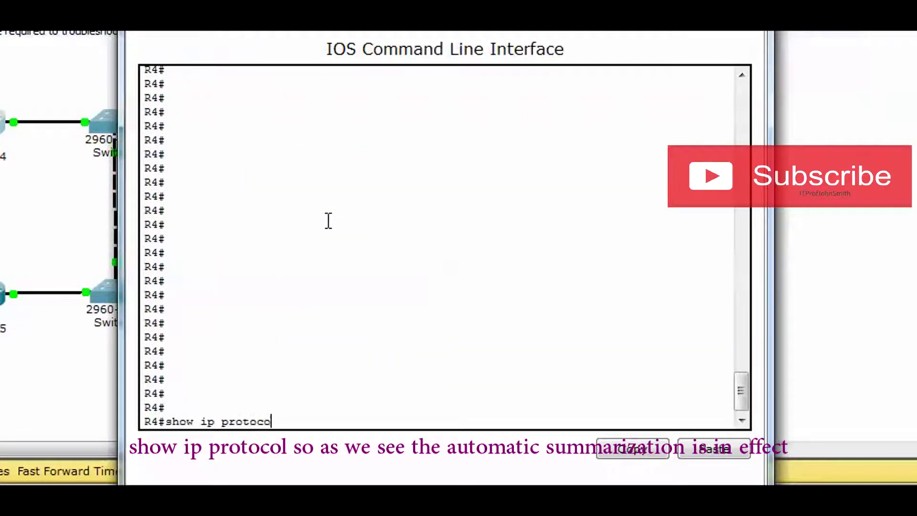
text(ls)
key(Return)
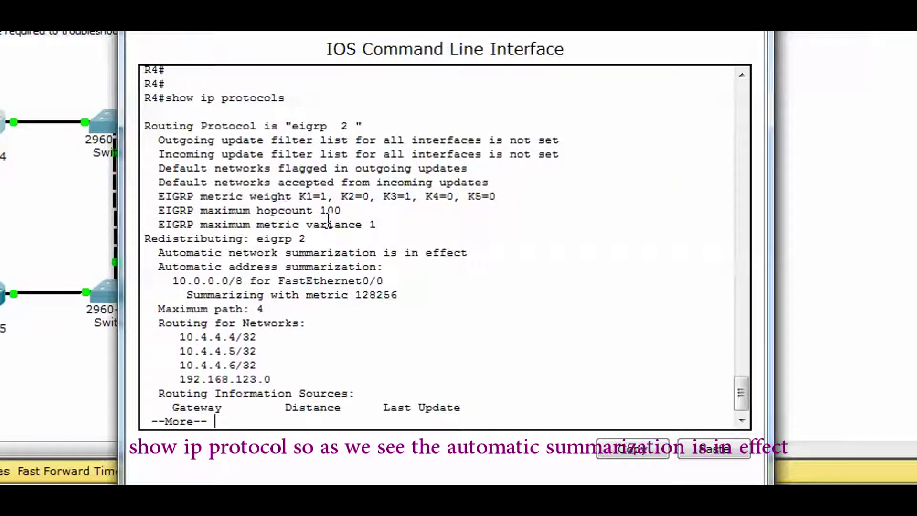
key(space)
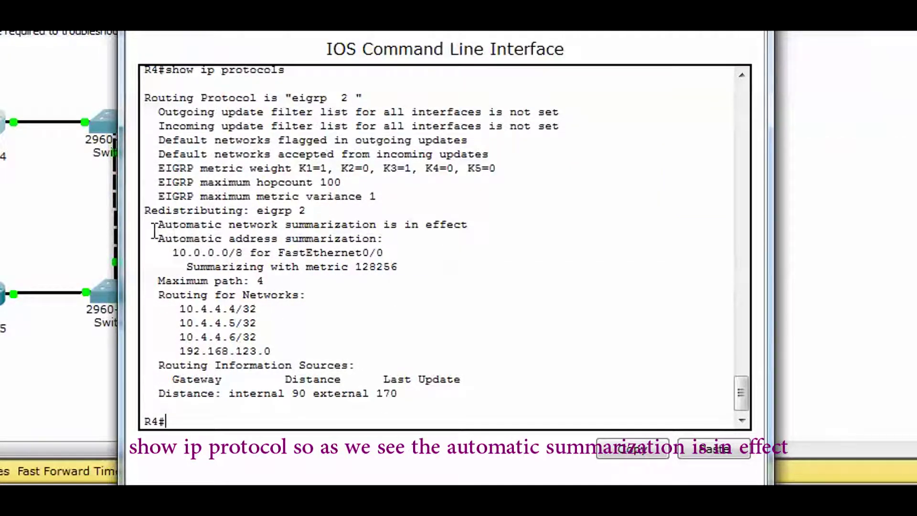
- Examine the automatic network summarization line and the networks under "Routing for Networks" in Router4's protocol output
drag(179, 229, 479, 225)
click(476, 225)
drag(158, 295, 304, 293)
click(304, 311)
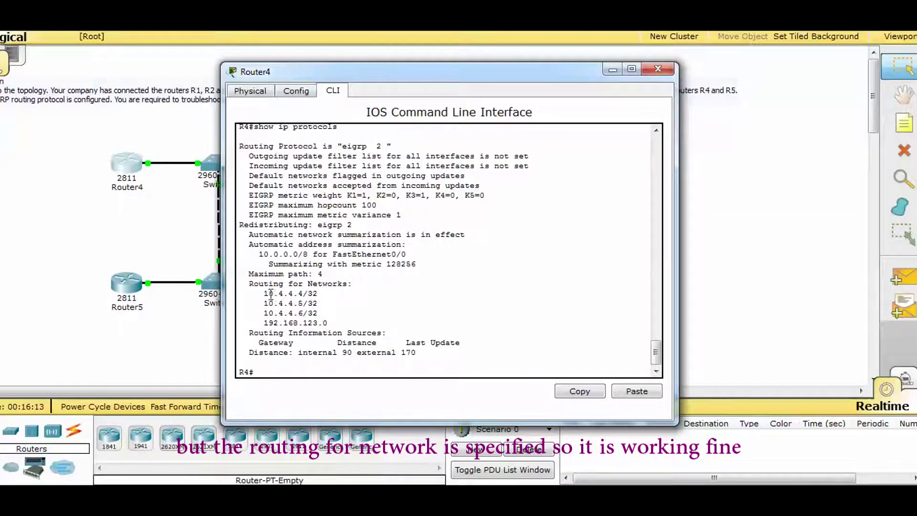
drag(260, 312, 298, 312)
click(318, 311)
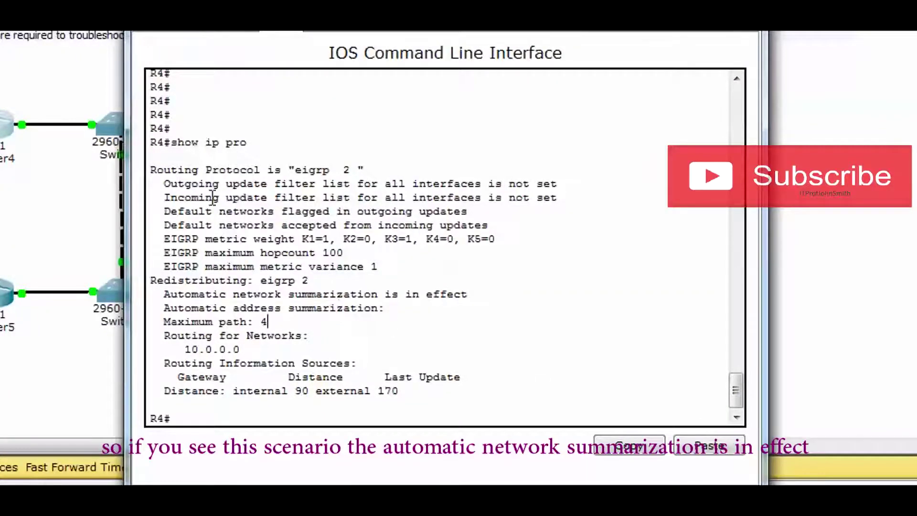
- Examine the alternative R4 "show ip pro" output, checking its summarization line and routed networks against answer C
drag(156, 172, 450, 382)
click(215, 301)
drag(158, 298, 449, 294)
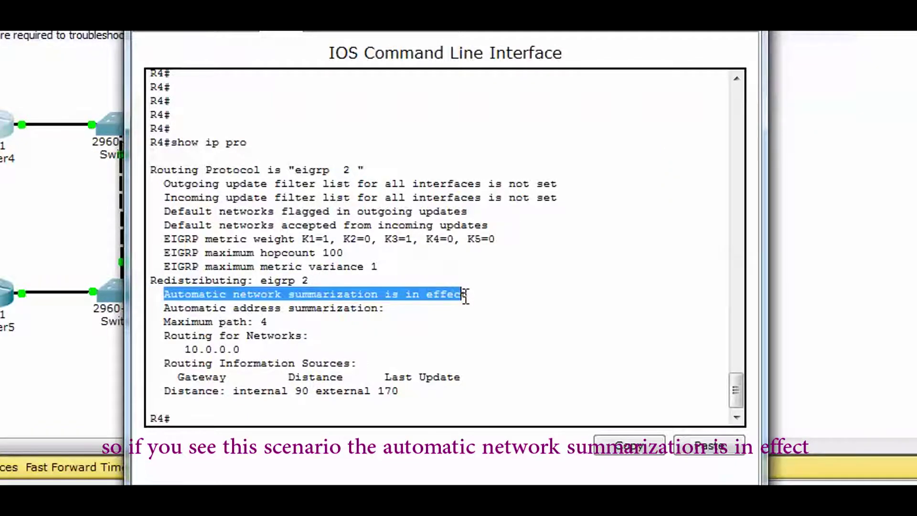
click(470, 296)
drag(165, 336, 308, 331)
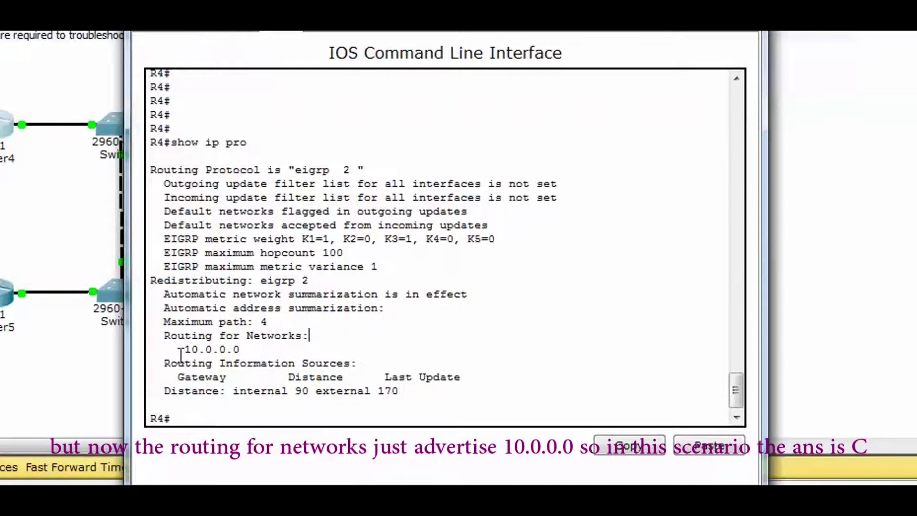
drag(199, 355, 244, 353)
click(260, 363)
drag(156, 184, 487, 388)
click(487, 389)
click(743, 31)
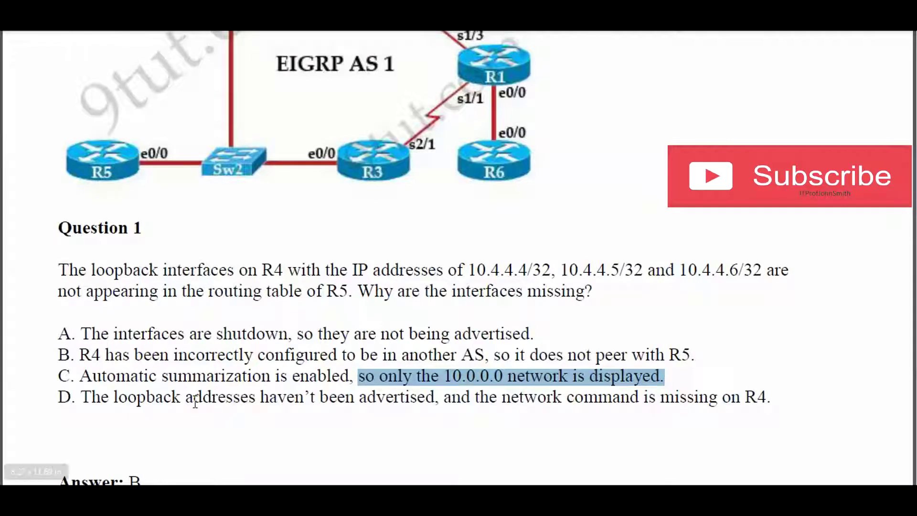
- Read answer D of Question 1 about unadvertised loopback addresses and the missing network command on R4
click(103, 407)
drag(84, 399, 210, 399)
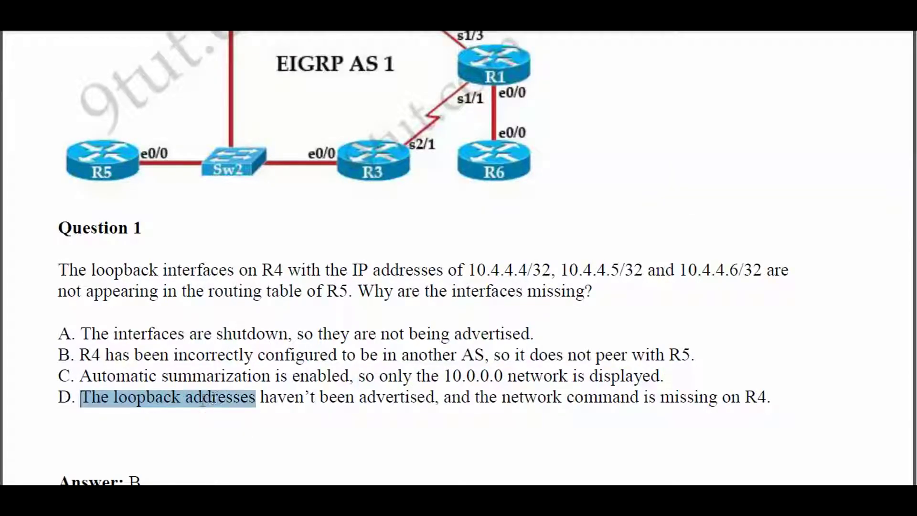
drag(300, 385, 713, 391)
drag(769, 399, 771, 401)
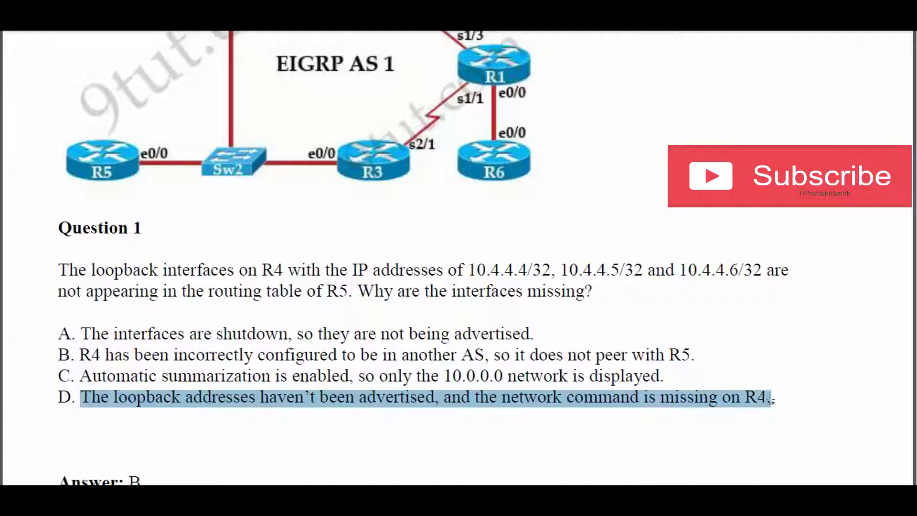
click(581, 402)
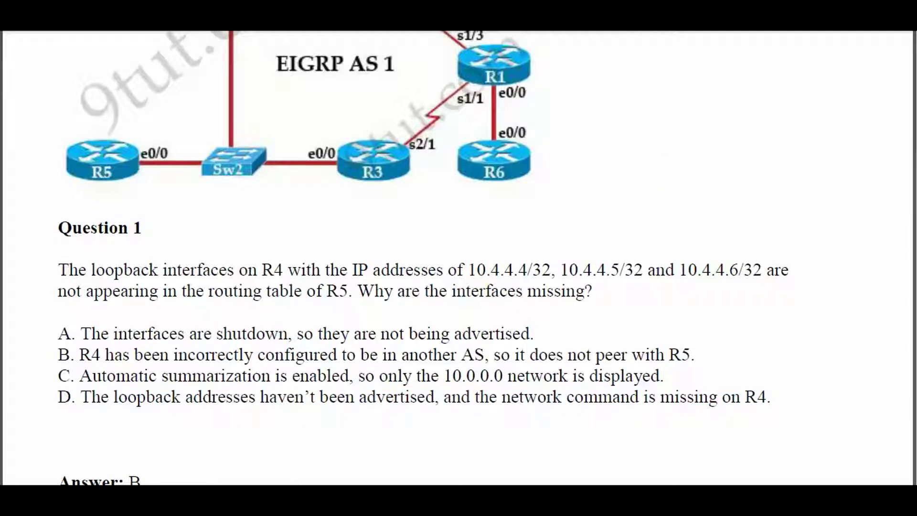
click(337, 432)
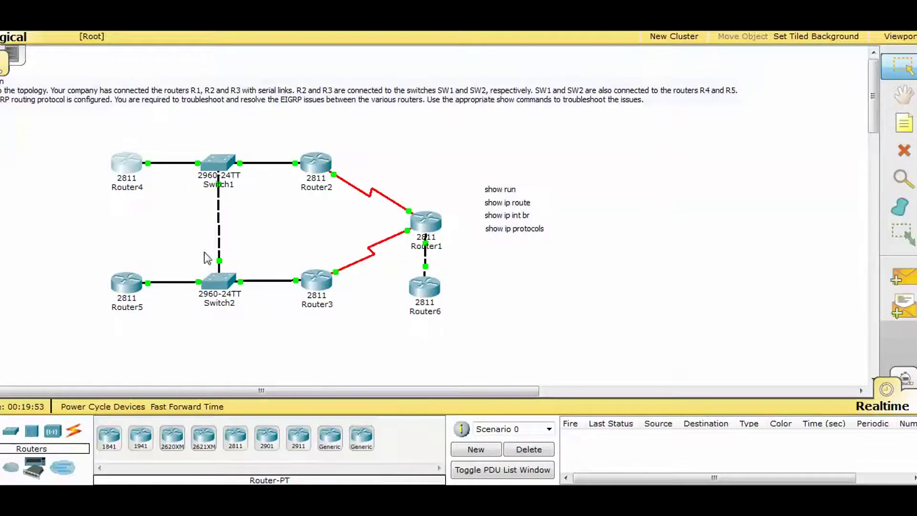
- Open Router4's command line interface and run "show ip protocols" followed by "show ip int br"
click(134, 163)
key(Return)
key(Return)
key(Return)
key(Return)
key(Return)
key(Return)
key(Return)
key(Return)
key(Return)
key(Return)
key(Return)
key(Return)
key(Return)
key(Return)
key(Return)
key(Return)
key(Return)
key(Return)
key(Return)
key(Return)
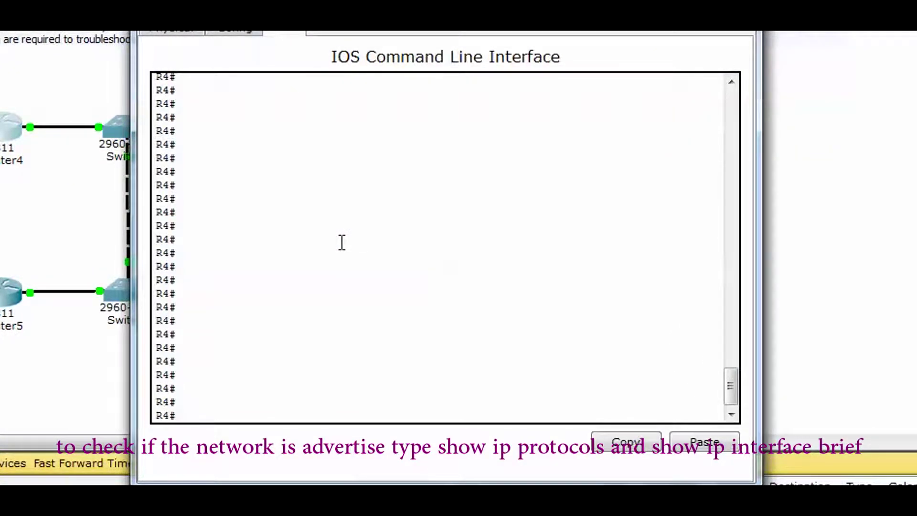
text(show ip protocols)
key(Return)
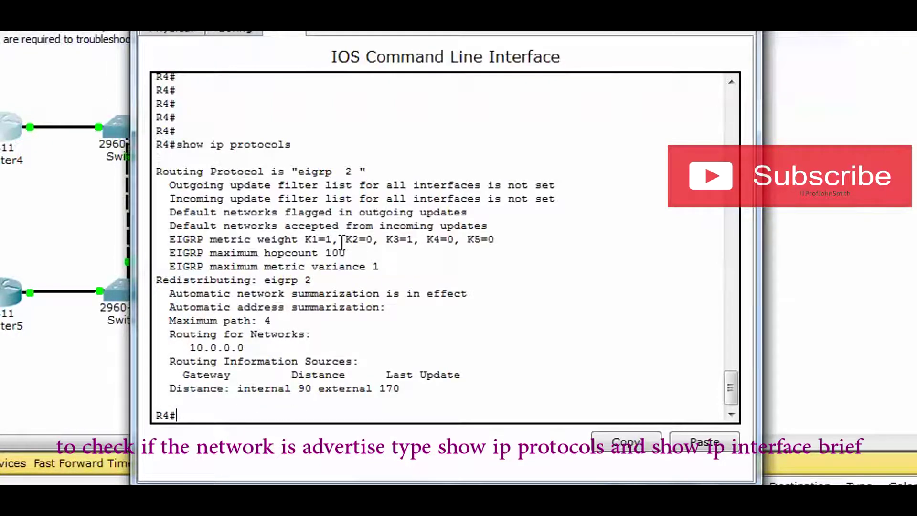
text(show ip int br)
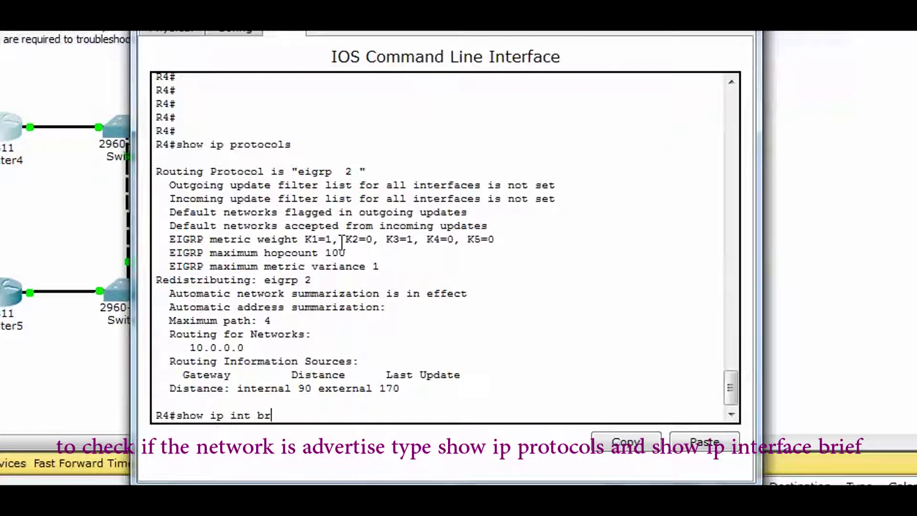
key(Return)
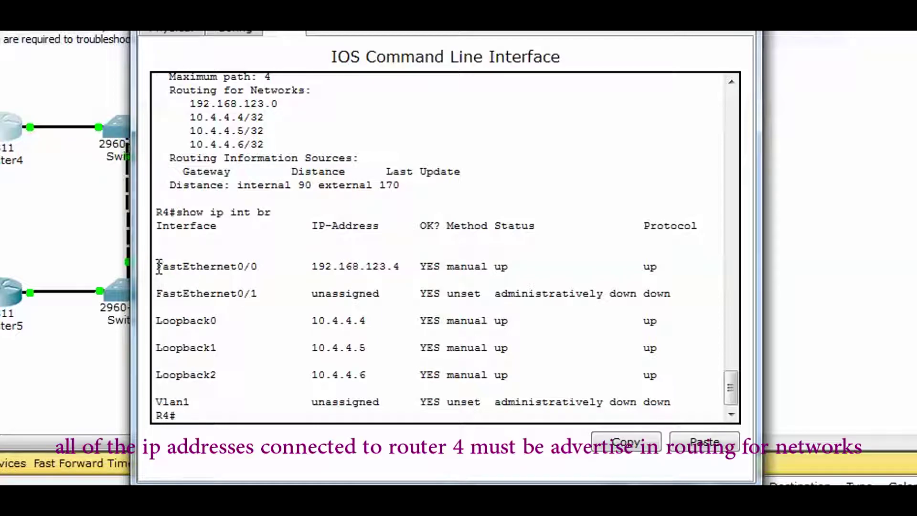
- Compare the interface addresses in R4's "show ip int br" listing with the entries under "Routing for Networks", including each loopback
drag(160, 266, 668, 415)
click(255, 111)
drag(170, 90, 331, 87)
click(332, 88)
drag(305, 321, 374, 322)
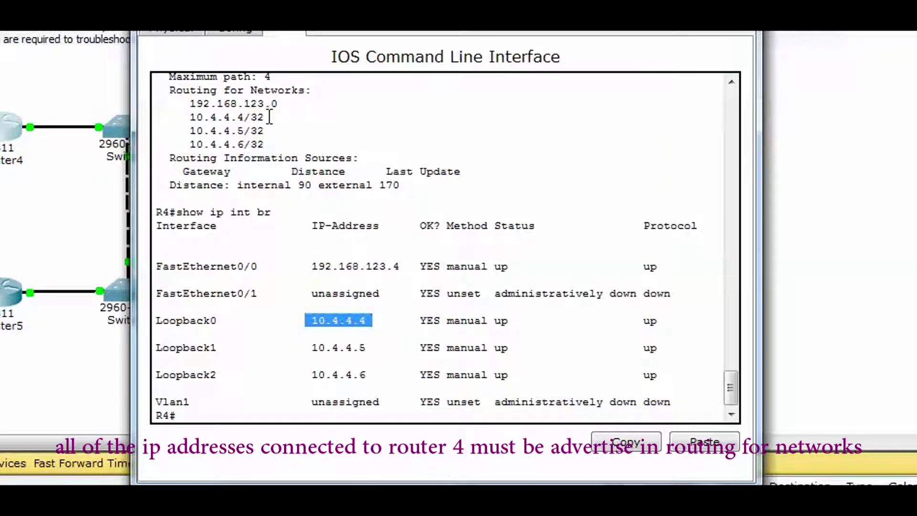
click(319, 347)
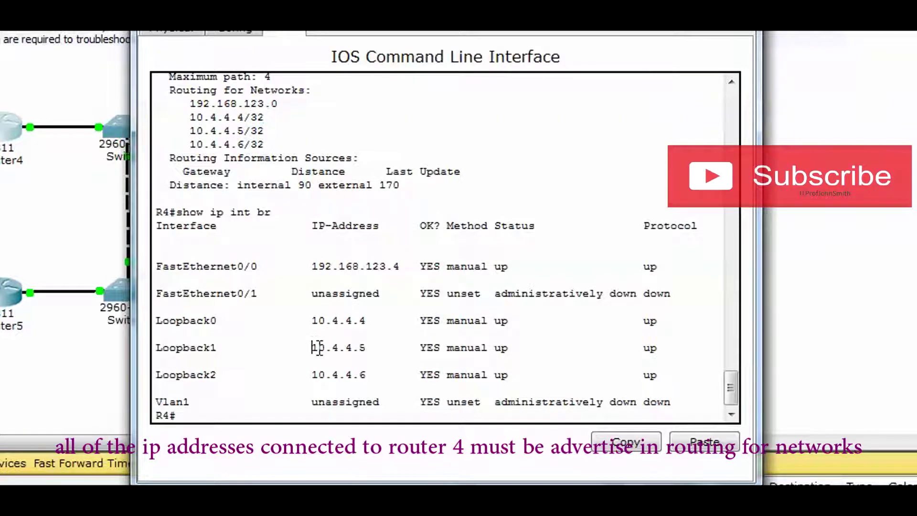
click(270, 134)
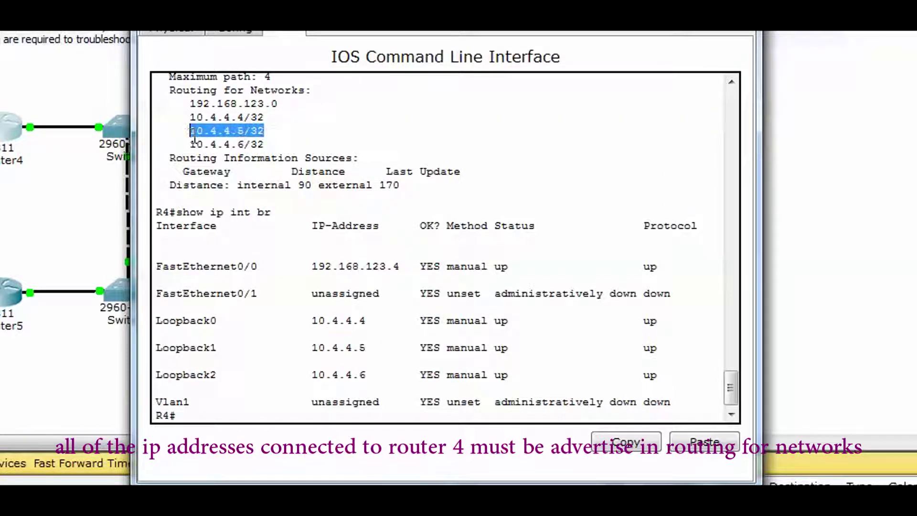
drag(305, 375, 387, 375)
drag(276, 143, 191, 146)
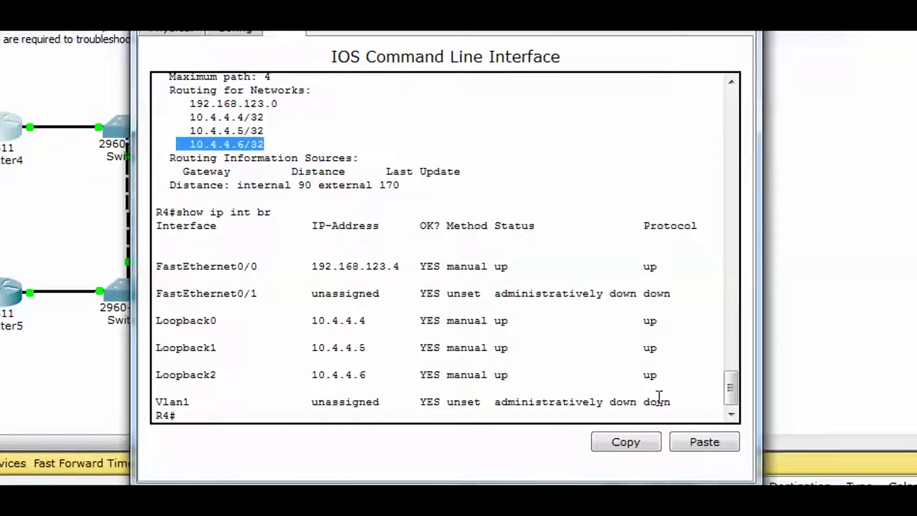
drag(695, 411, 181, 257)
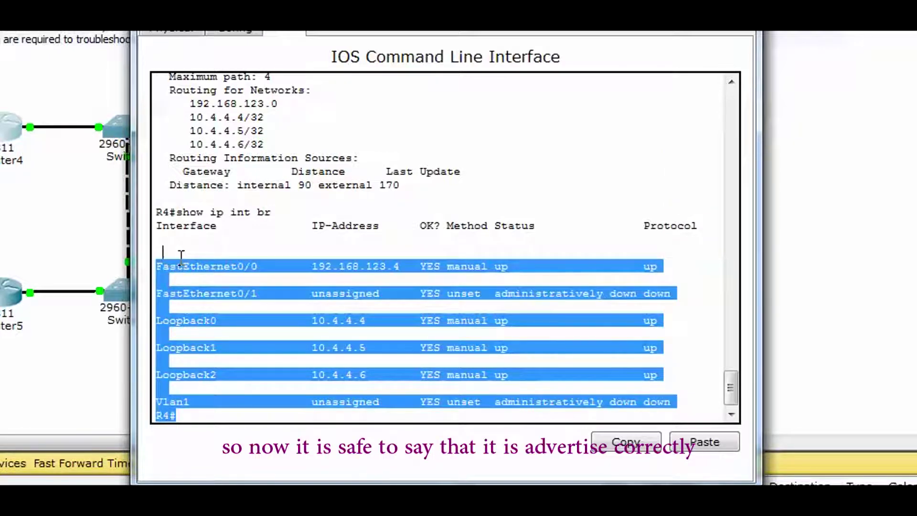
- Check the entries under "Routing for Networks" in R4's "show ip protocols" output against answer D
click(237, 243)
drag(293, 158, 208, 90)
drag(332, 171, 338, 185)
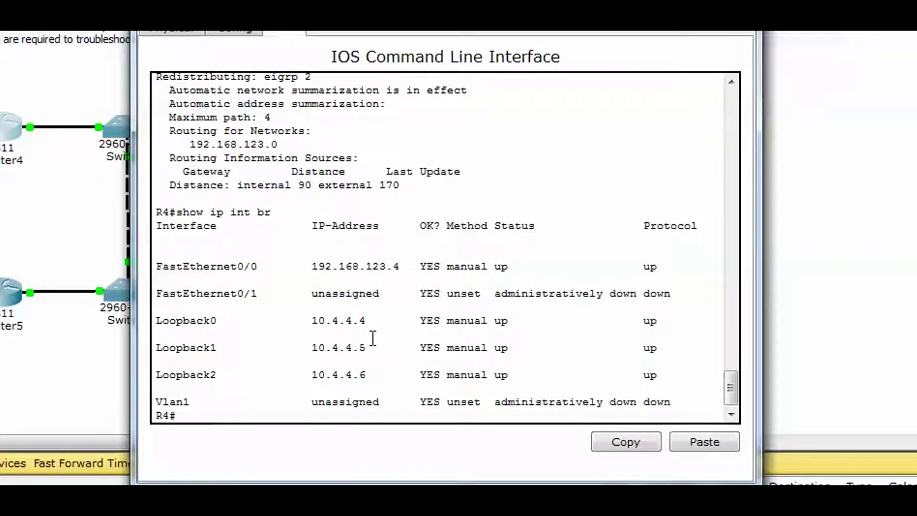
- Compare the loopback addresses in the alternative R4 output with its "Routing for Networks" section to see what answer D would look like
drag(389, 322, 358, 348)
drag(366, 380, 359, 376)
mouse_move(297, 145)
mouse_down()
mouse_move(215, 145)
mouse_move(308, 149)
mouse_up()
click(210, 144)
click(308, 149)
drag(172, 91, 604, 354)
click(578, 348)
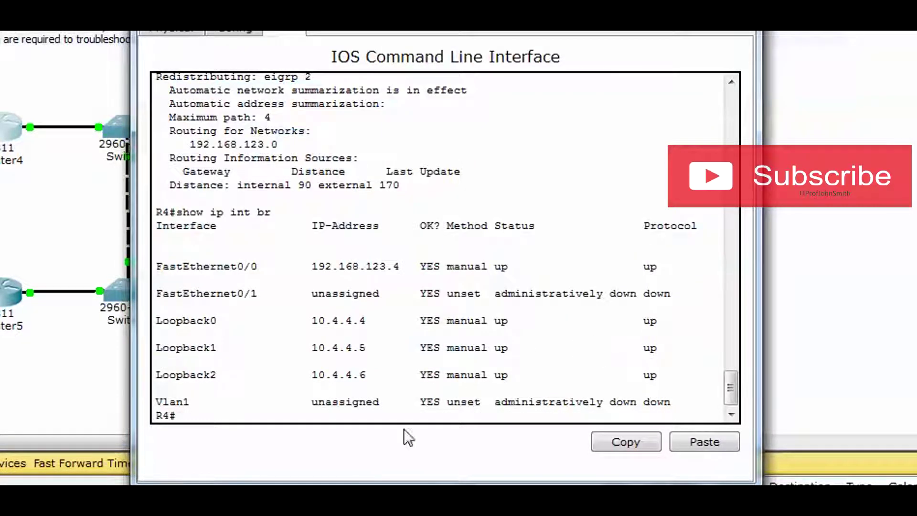
key(Return)
key(Return)
key(Return)
key(Return)
key(Return)
key(Return)
key(Return)
key(Return)
key(Return)
key(Return)
key(Return)
key(Return)
key(Return)
key(Return)
key(Return)
key(Return)
key(Return)
key(Return)
key(Return)
key(Return)
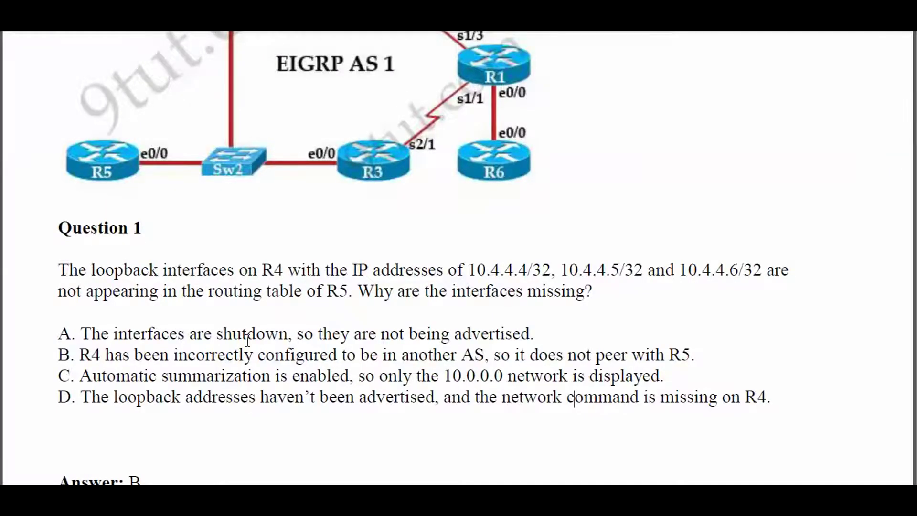
- Move on to Question 2 in the question document and read about the path traffic takes from R1 to R5
scroll(282, 374, down, 9)
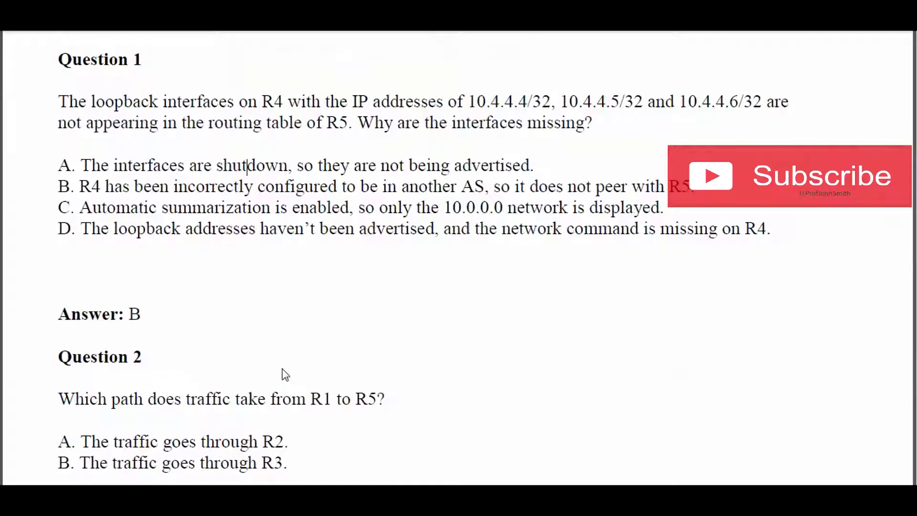
scroll(293, 374, down, 1)
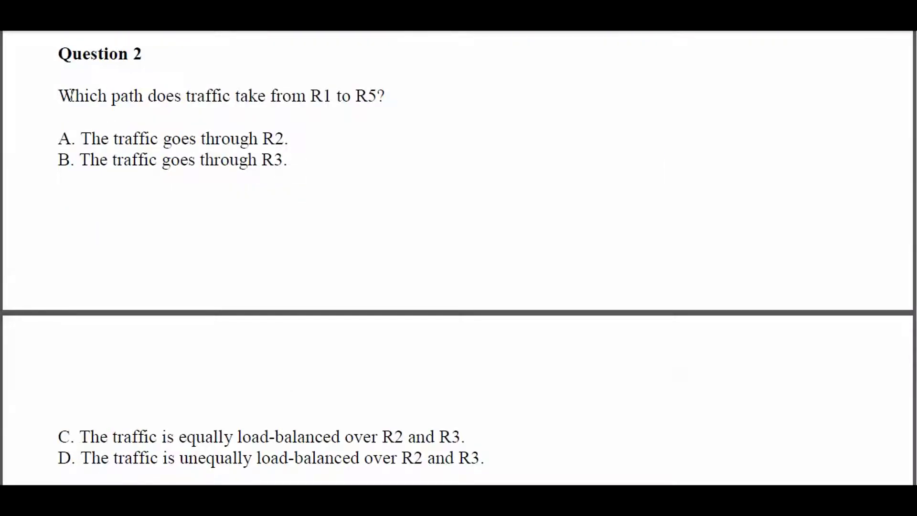
drag(58, 96, 179, 97)
drag(255, 99, 335, 94)
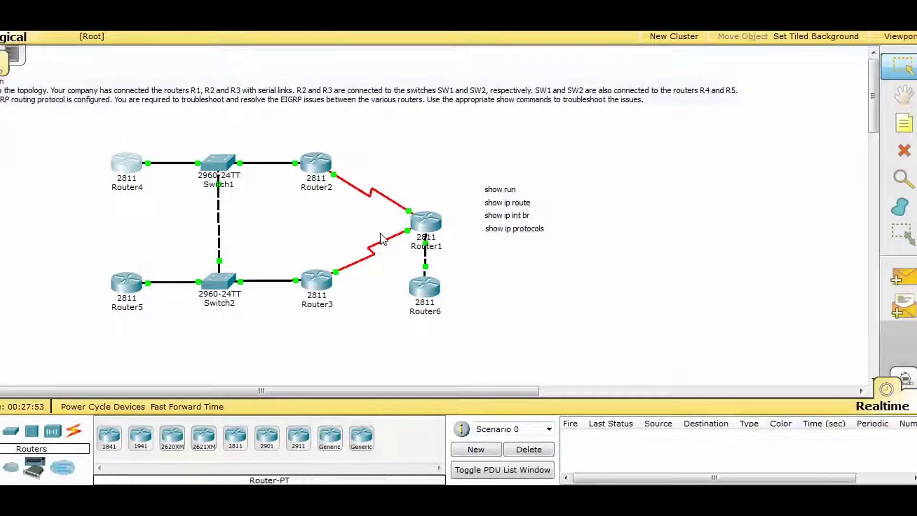
- Open Router1's command line interface, enter privileged mode with "enable", and run "show ip route"
click(439, 228)
click(337, 87)
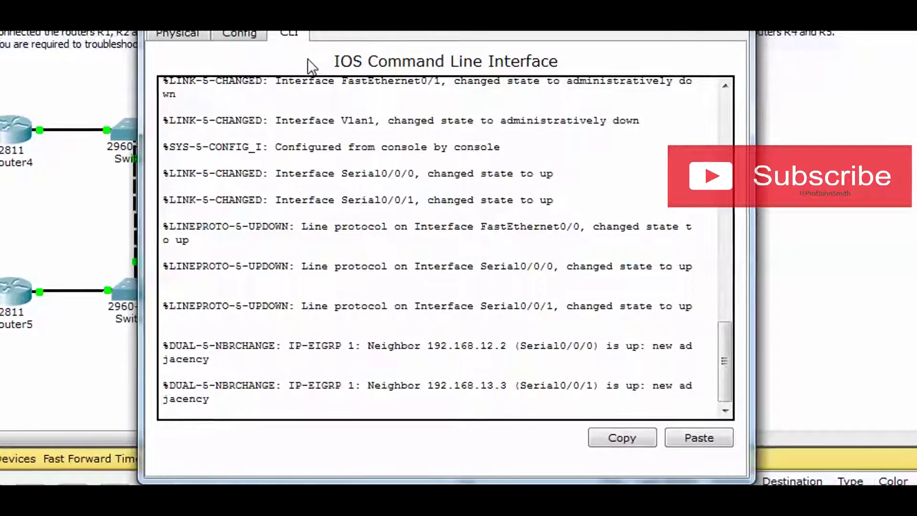
text(enable)
key(Return)
text(show ip route)
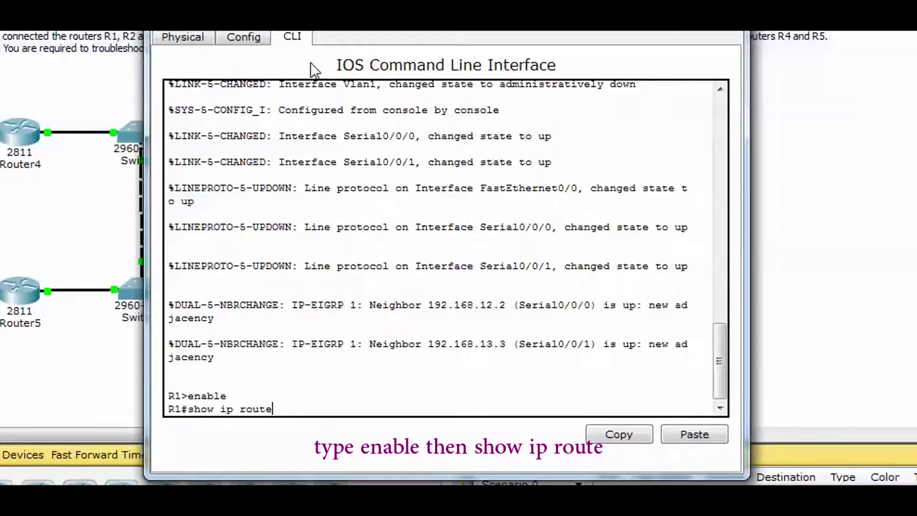
key(Return)
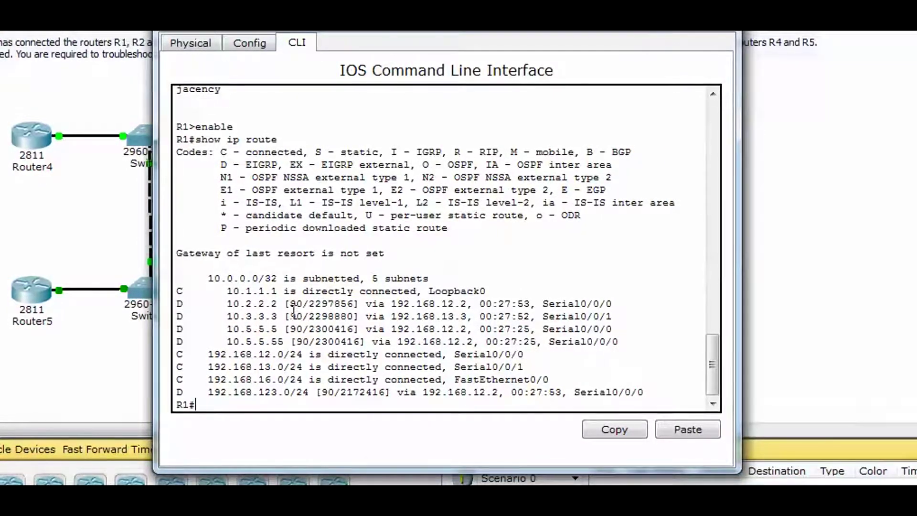
- Examine the next-hop address of the 10.2.2.2 route in R1's routing table, and move the Router1 window aside to uncover the topology
drag(291, 305, 472, 303)
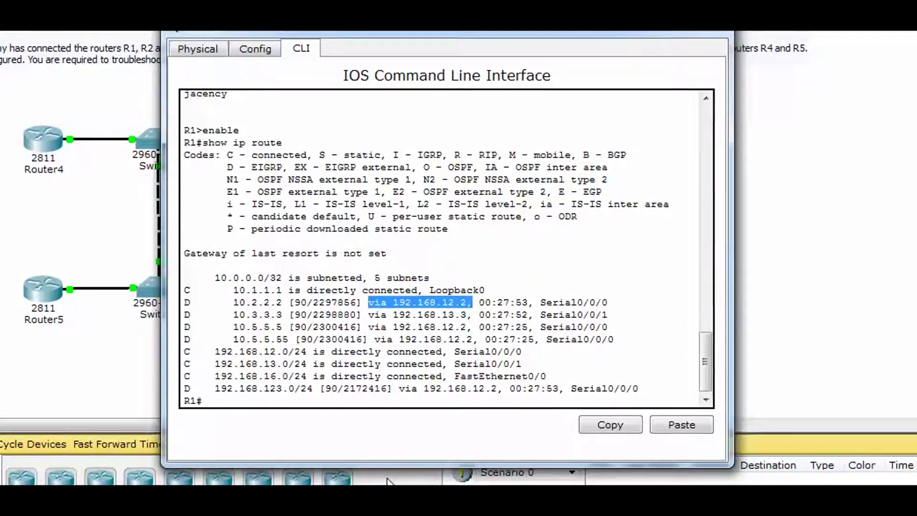
drag(393, 303, 477, 303)
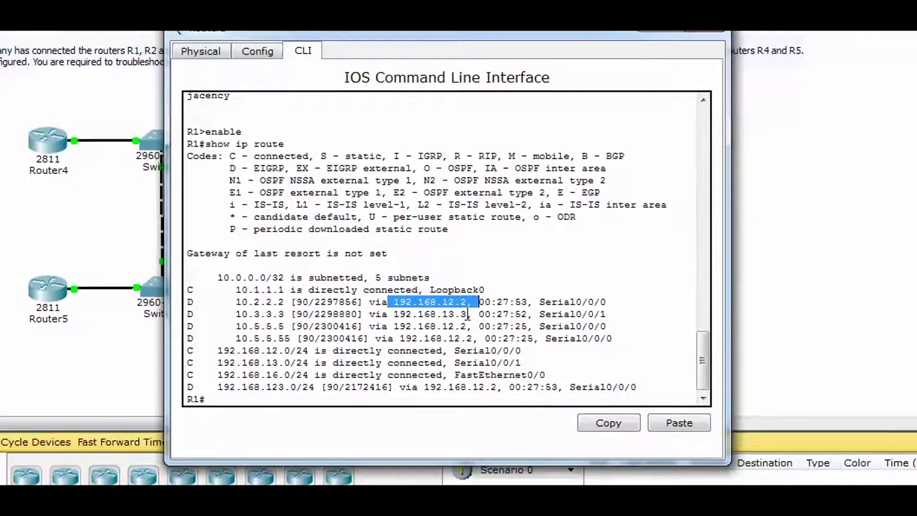
click(467, 314)
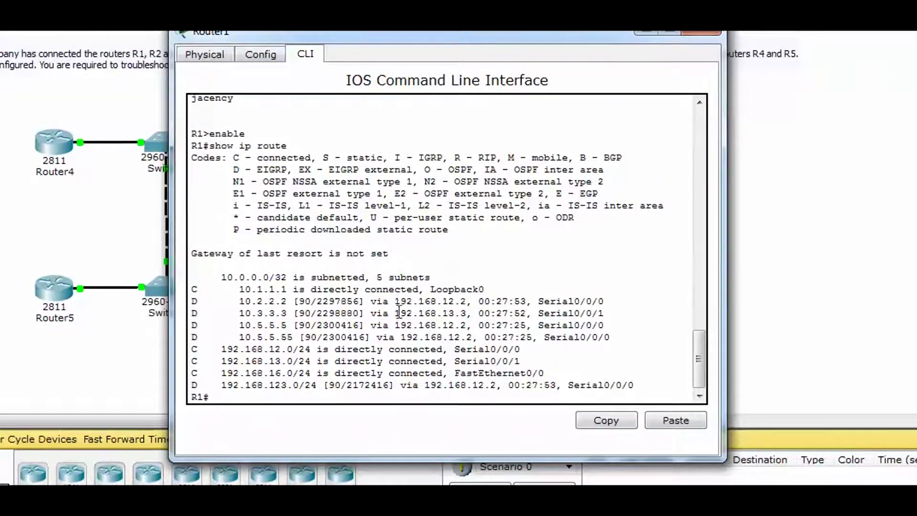
drag(395, 302, 471, 302)
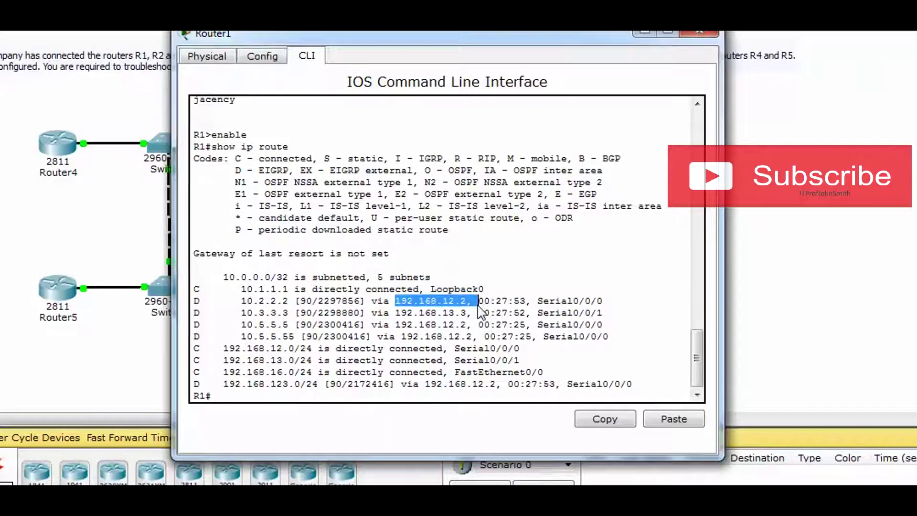
click(262, 292)
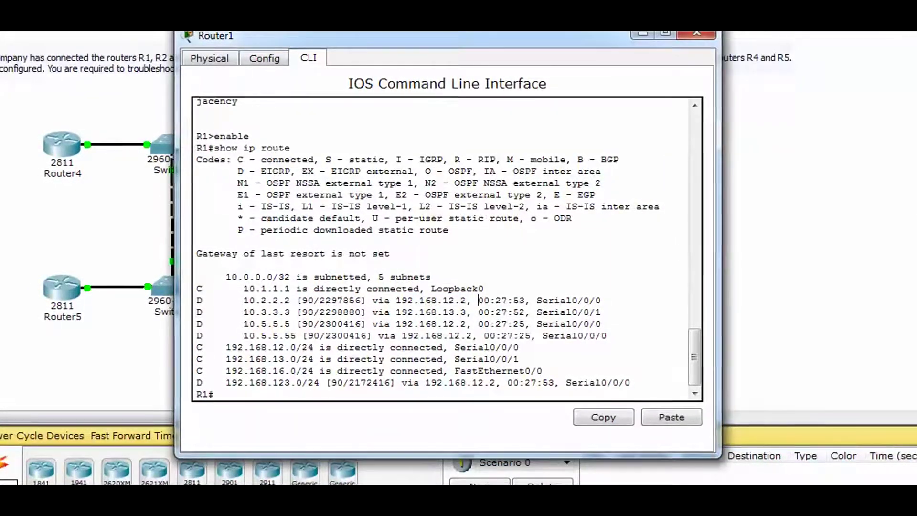
drag(467, 62, 621, 69)
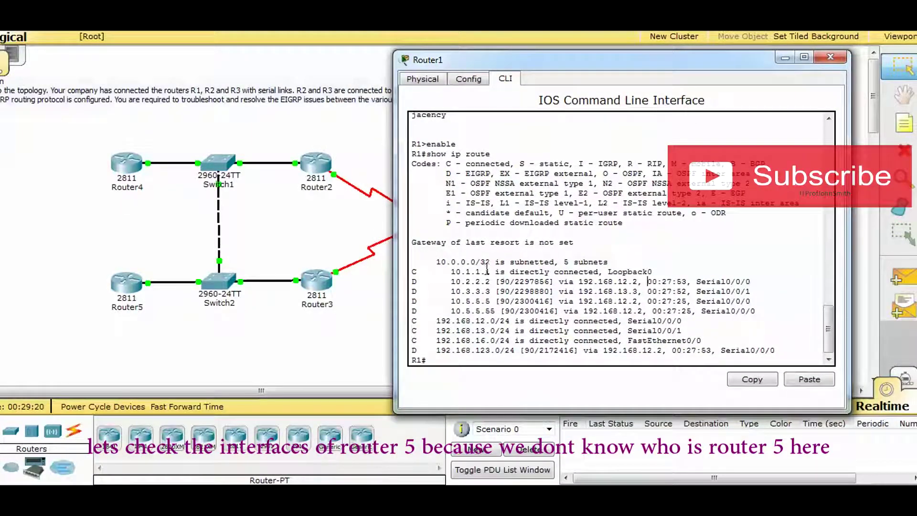
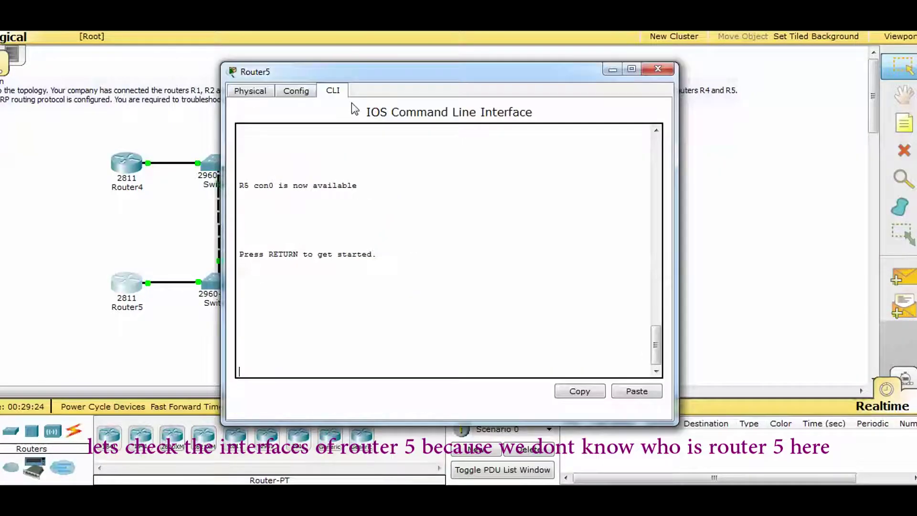
- Move the Router5 window aside, enter privileged mode on R5 with "enable", and run "show ip int br"
drag(384, 75, 225, 70)
key(Return)
text(enable)
key(Return)
text(show ip int br)
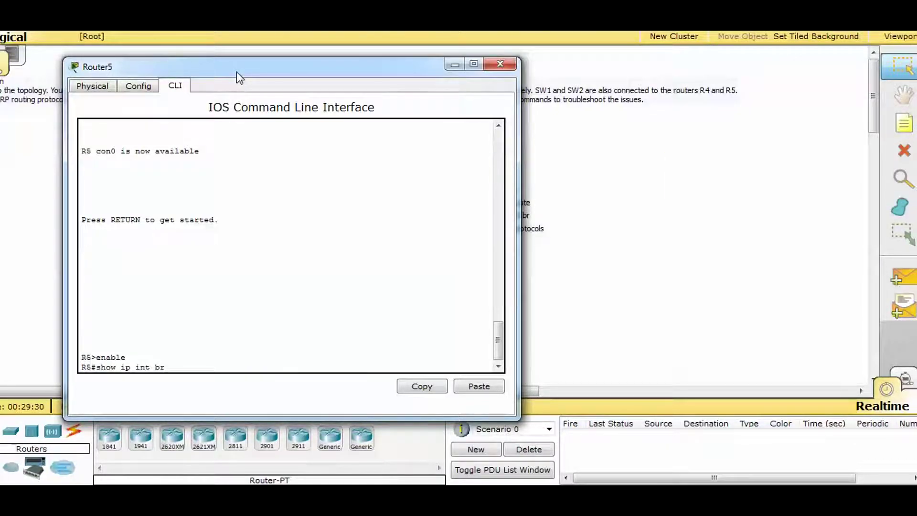
key(Return)
- Examine the IP addresses of FastEthernet0/0, Loopback0 and Loopback1 in R5's interface list
drag(190, 278, 267, 279)
drag(185, 318, 255, 327)
drag(204, 343, 243, 339)
click(244, 338)
- Bring up Router1's console beside Router5's and match R5's FastEthernet0/0 and loopback addresses to entries in R1's routing table
mouse_move(426, 419)
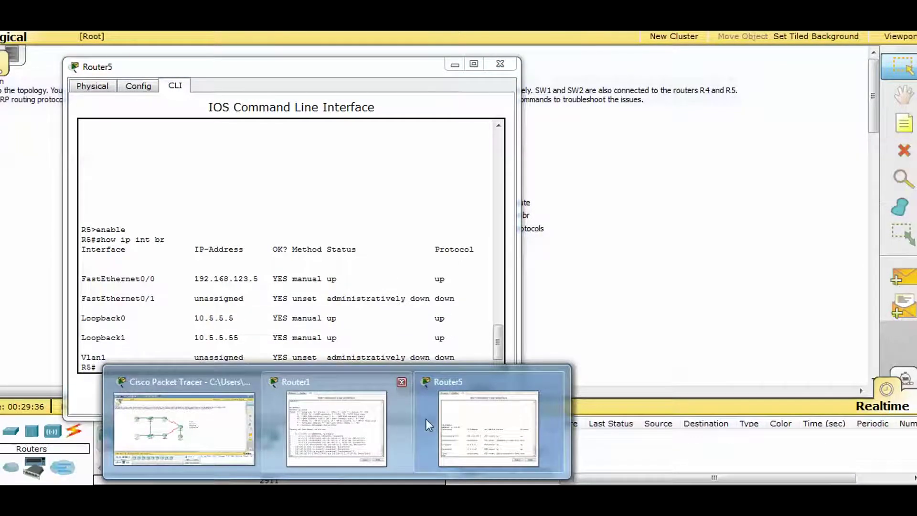
click(325, 414)
drag(496, 66, 397, 58)
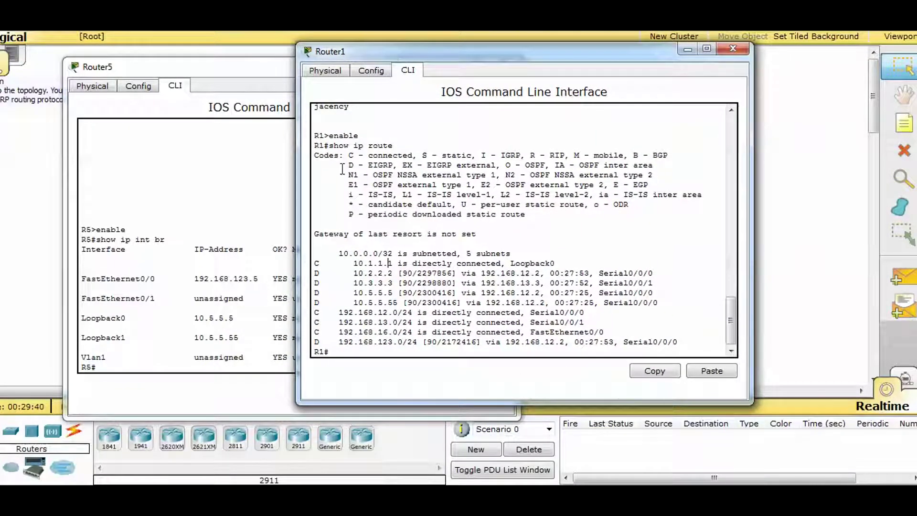
drag(263, 278, 183, 279)
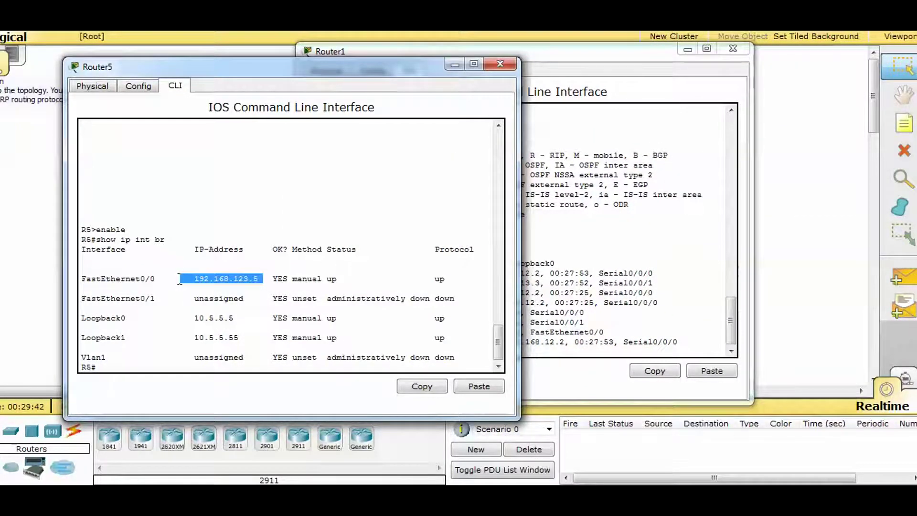
click(371, 343)
drag(333, 339, 399, 341)
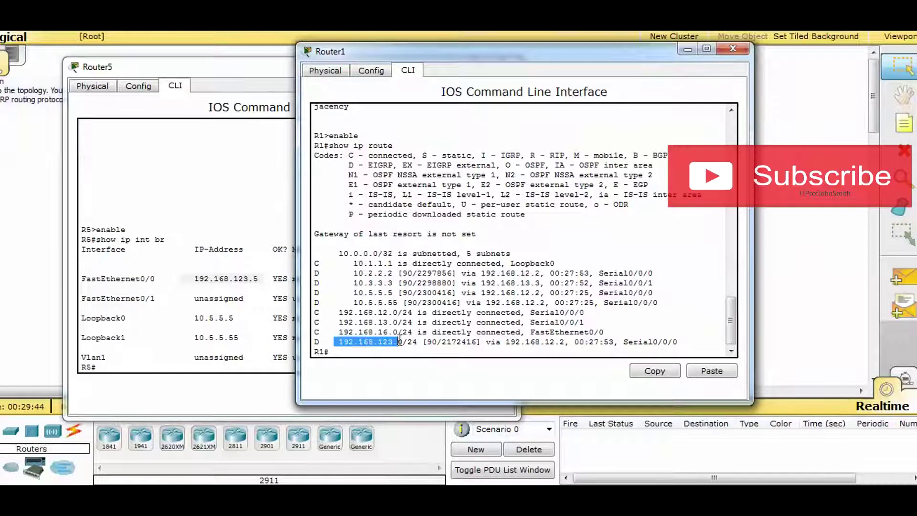
drag(353, 291, 409, 306)
click(408, 306)
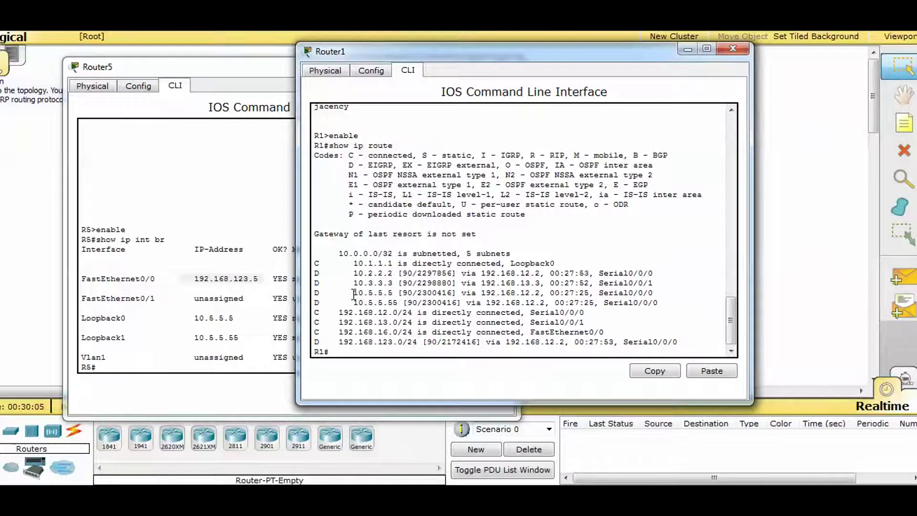
- Examine the next-hop address of the 10.5.5.5 route in R1's routing table
drag(354, 293, 540, 294)
click(420, 294)
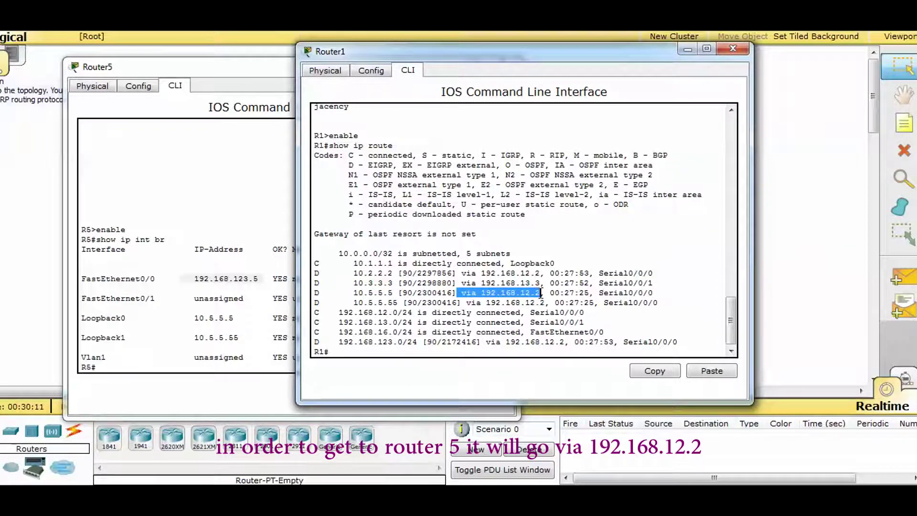
click(516, 304)
drag(481, 293, 553, 293)
click(552, 293)
drag(472, 293, 550, 286)
click(550, 289)
- Close the Router1 and Router5 windows, open Router3's command line interface, enter privileged mode with "enable", and run "show ip int br"
click(720, 47)
click(502, 63)
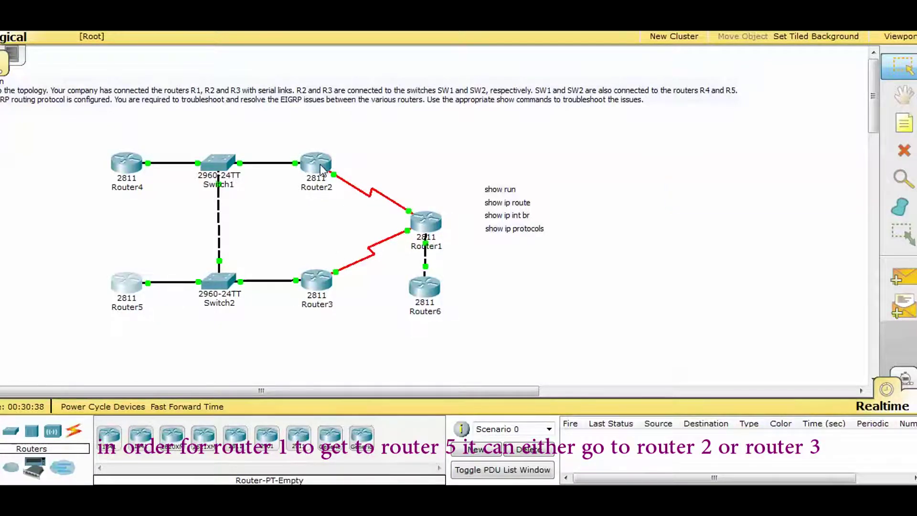
click(317, 283)
click(332, 91)
key(Return)
text(enable)
key(Return)
text(show ip int br)
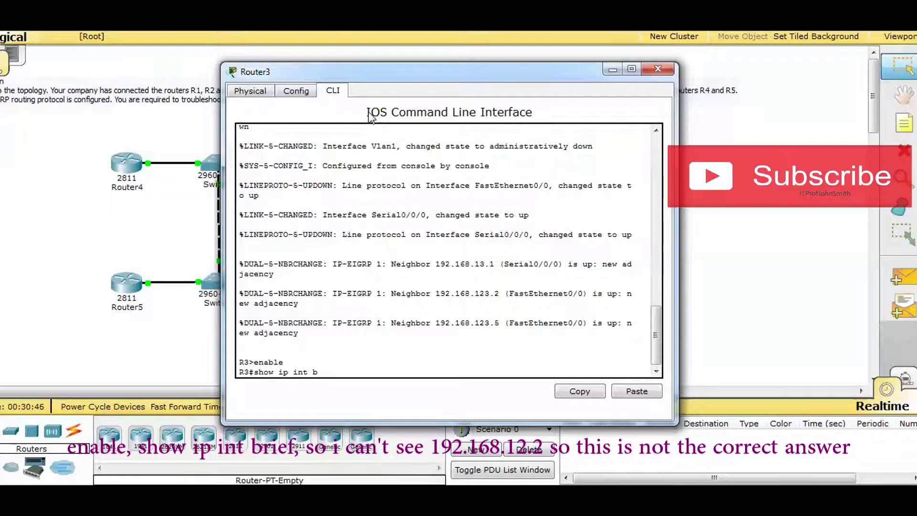
key(Return)
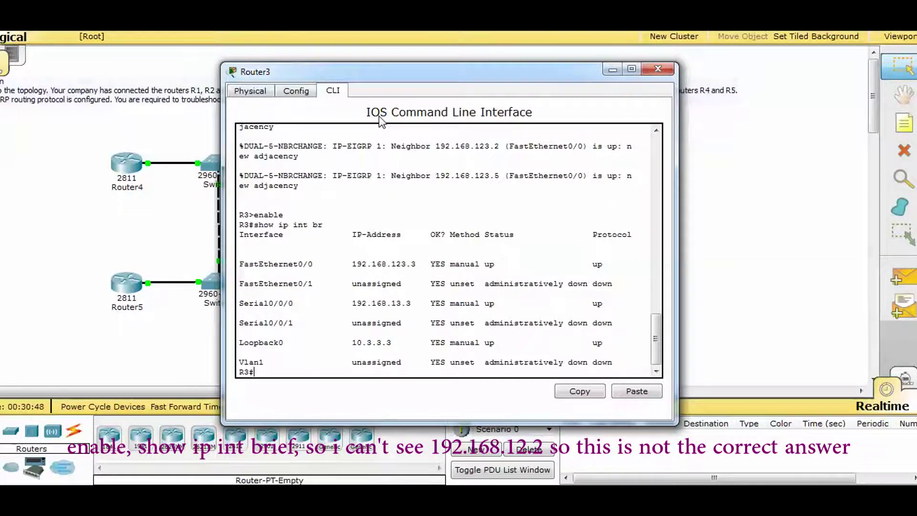
- Check R3's FastEthernet0/0, Serial0/0/0 and Loopback0 addresses for the next hop 192.168.12.2, and close the Router3 window
drag(417, 263, 352, 263)
drag(420, 304, 356, 306)
drag(401, 342, 347, 342)
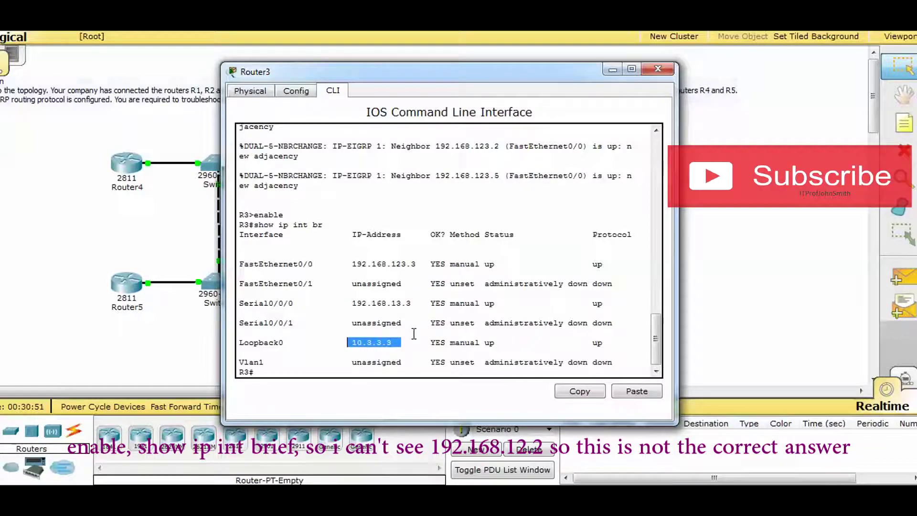
click(414, 333)
click(658, 69)
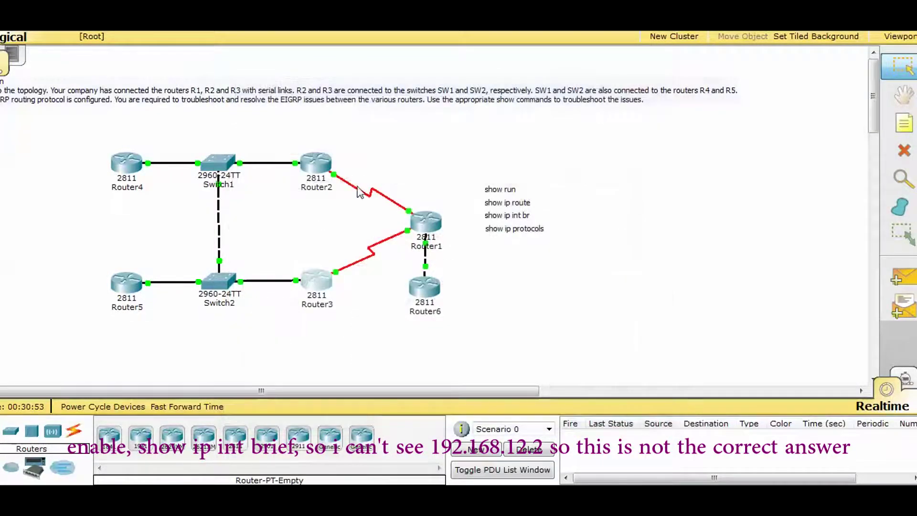
- Open Router2's command line interface, enter privileged mode with "enable", and run "show ip int br"
click(322, 164)
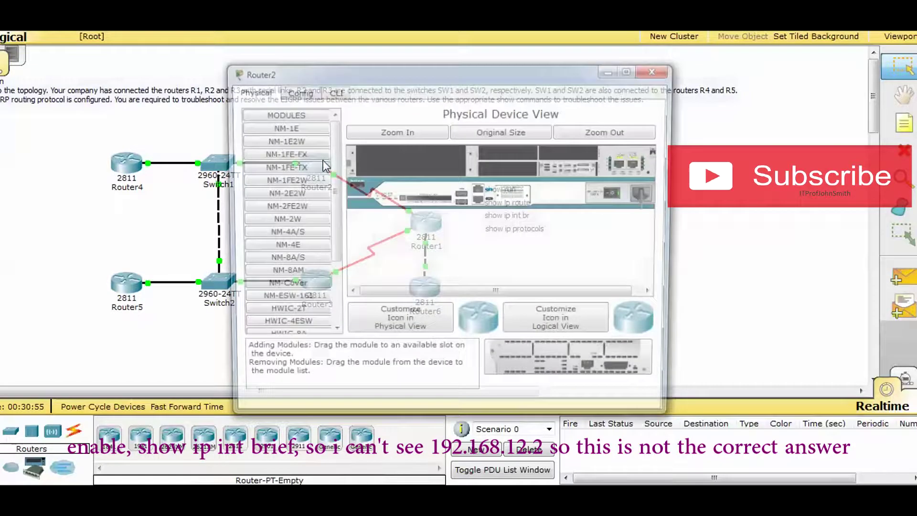
click(336, 93)
key(Return)
text(enable)
key(Return)
text(show ip int br)
key(Return)
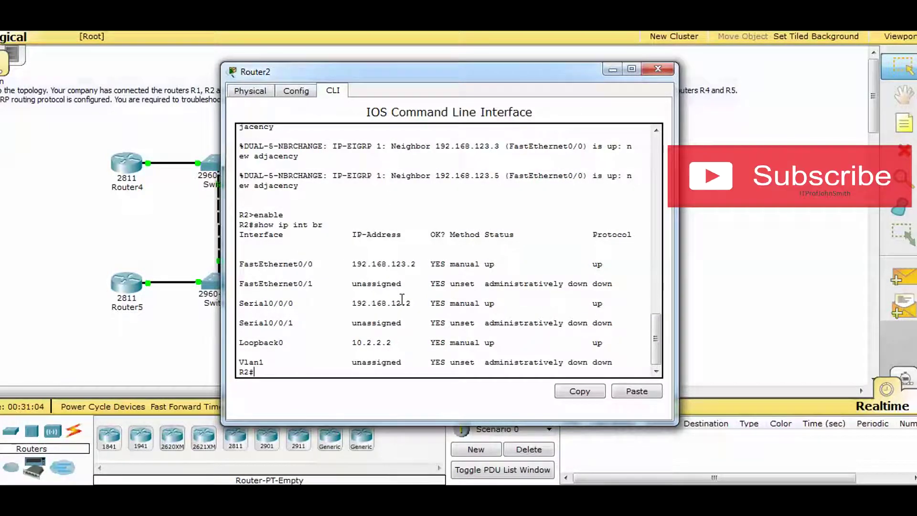
- Check the address on R2's Serial0/0/0 interface and highlight answer A, traffic through R2, in the question document
drag(239, 303, 609, 302)
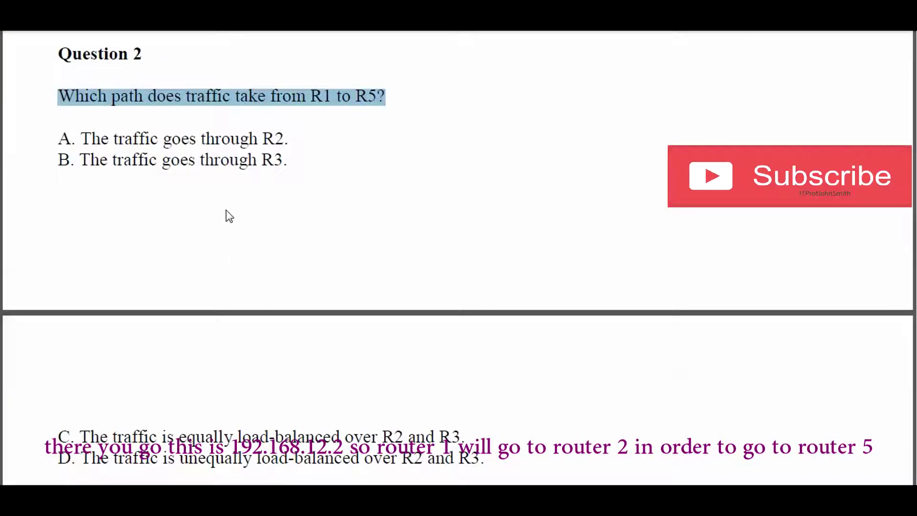
drag(58, 139, 301, 137)
scroll(304, 193, down, 1)
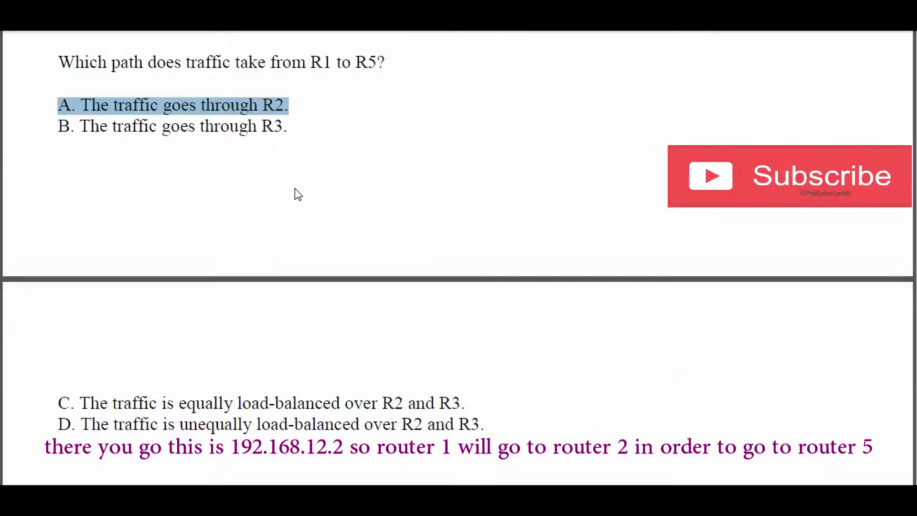
scroll(294, 188, up, 1)
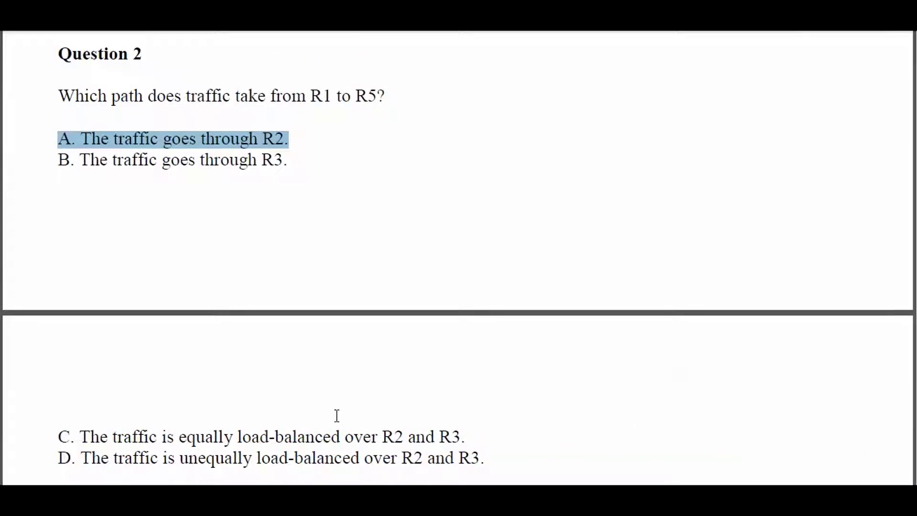
- Close the Router2 window, bring back Router1's routing table, and compare its single next hop for 10.5.5.5 with answers C and D
click(275, 431)
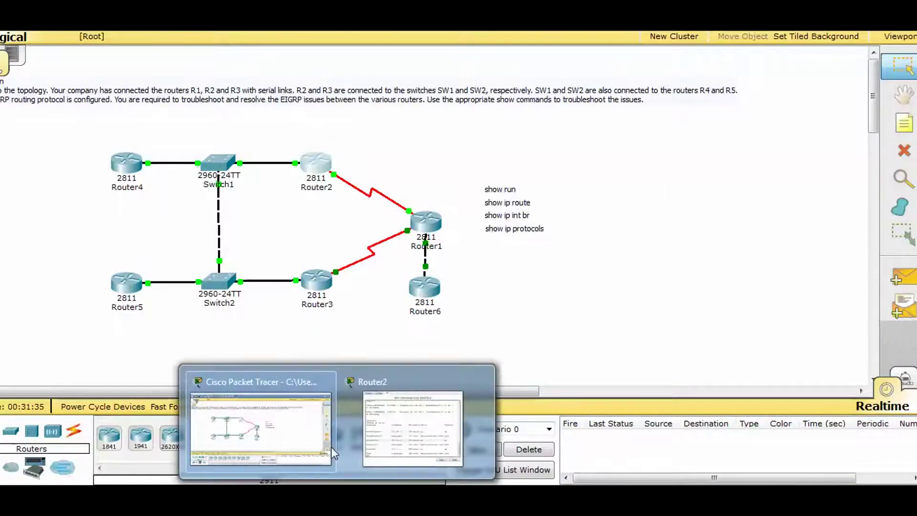
click(420, 425)
click(354, 311)
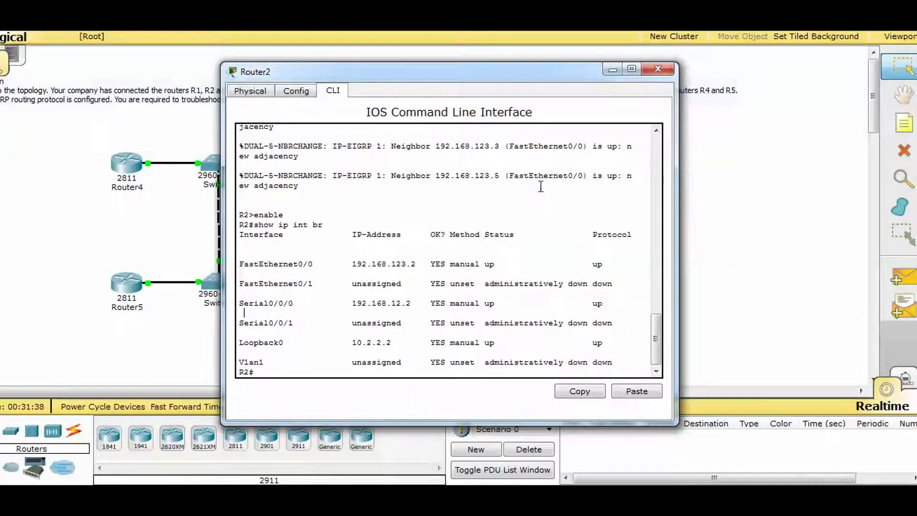
click(658, 68)
click(317, 165)
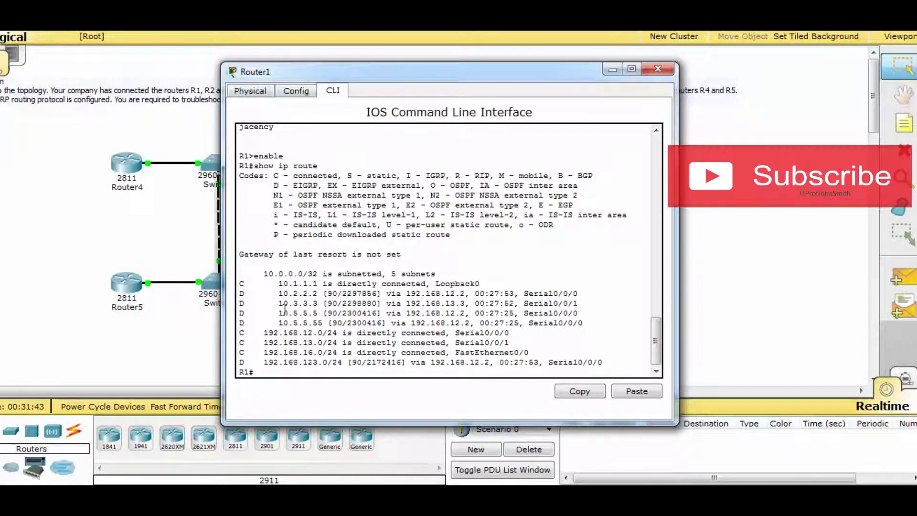
drag(279, 303, 470, 313)
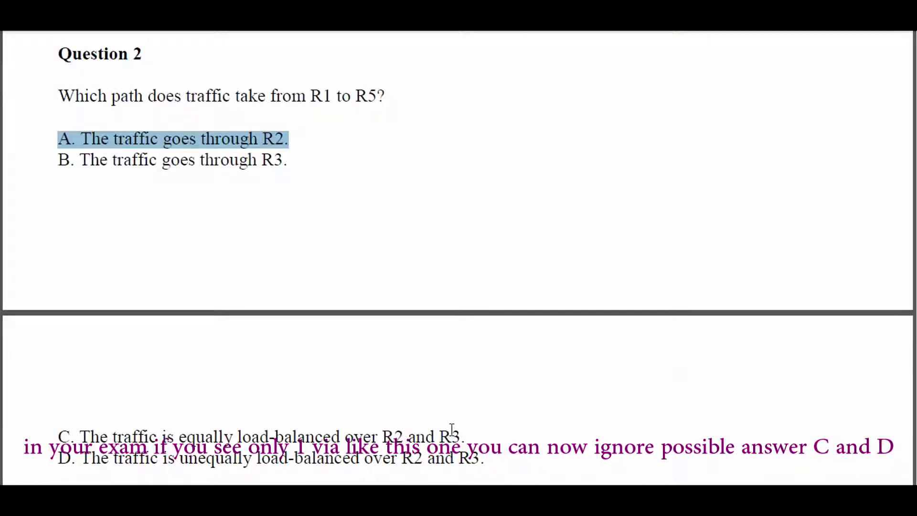
click(487, 456)
drag(496, 461, 59, 408)
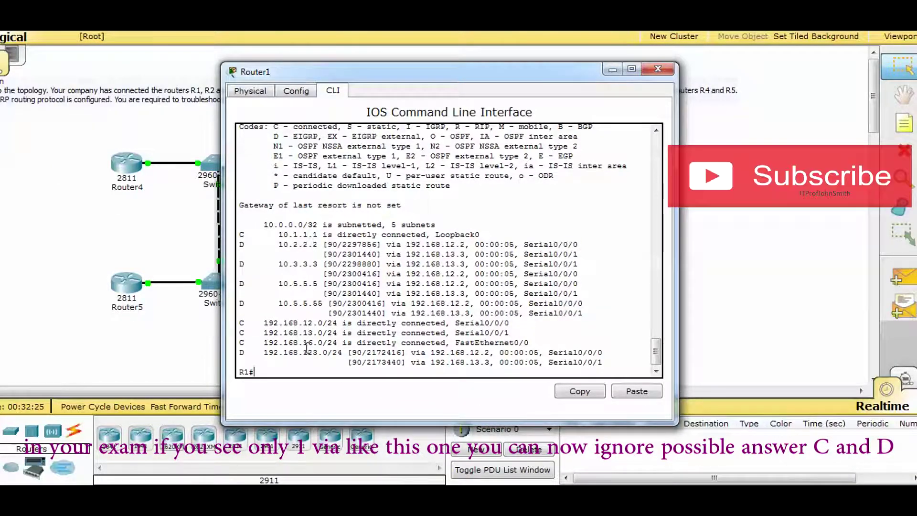
- Examine the next-hop addresses listed for the 10.5.5.5 route in the alternative R1 routing table
drag(274, 283, 331, 284)
click(271, 286)
drag(274, 283, 319, 284)
click(334, 289)
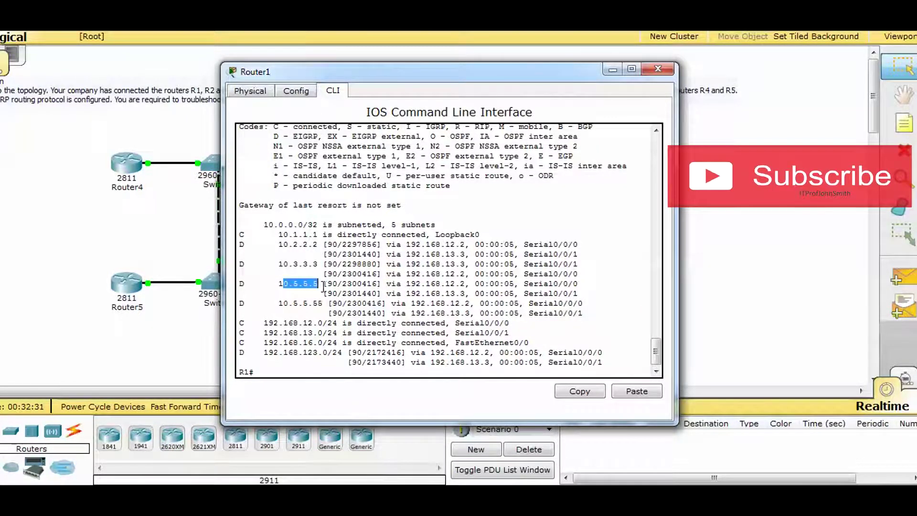
click(344, 284)
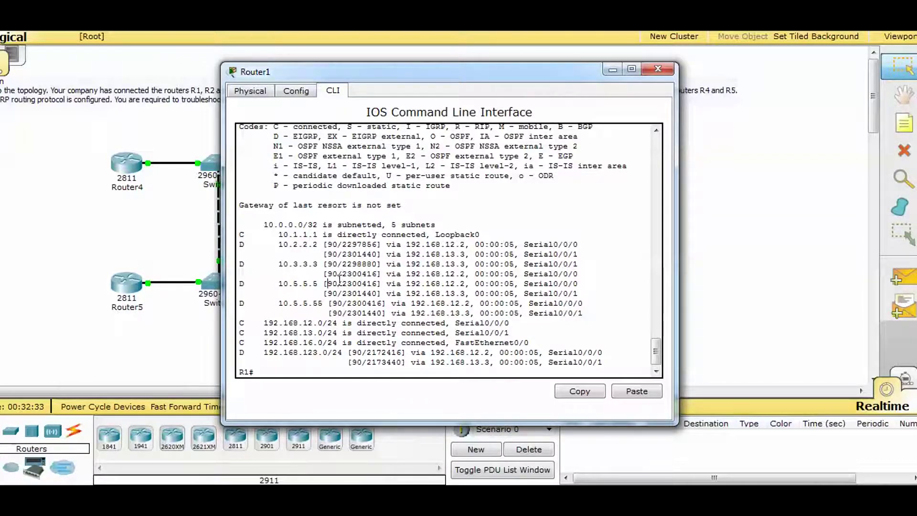
drag(373, 283, 472, 284)
click(413, 288)
drag(386, 293, 479, 304)
click(480, 303)
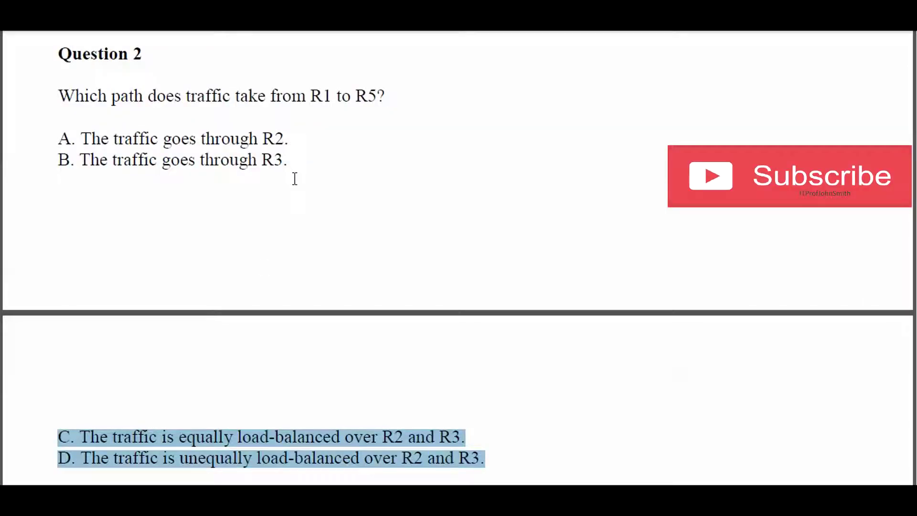
- Highlight the wording "equally load-balanced" in answer C and "unequally load-balanced" in answer D of Question 2
click(294, 178)
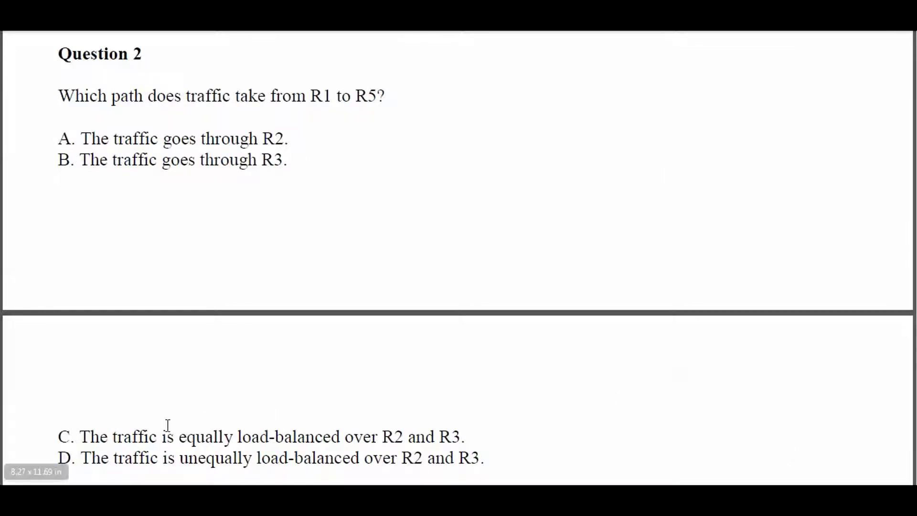
drag(178, 437, 340, 439)
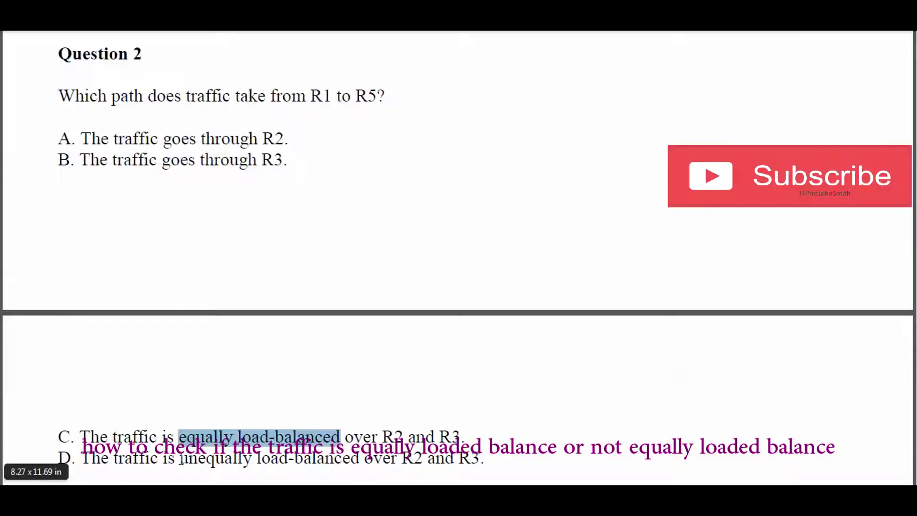
drag(180, 459, 360, 461)
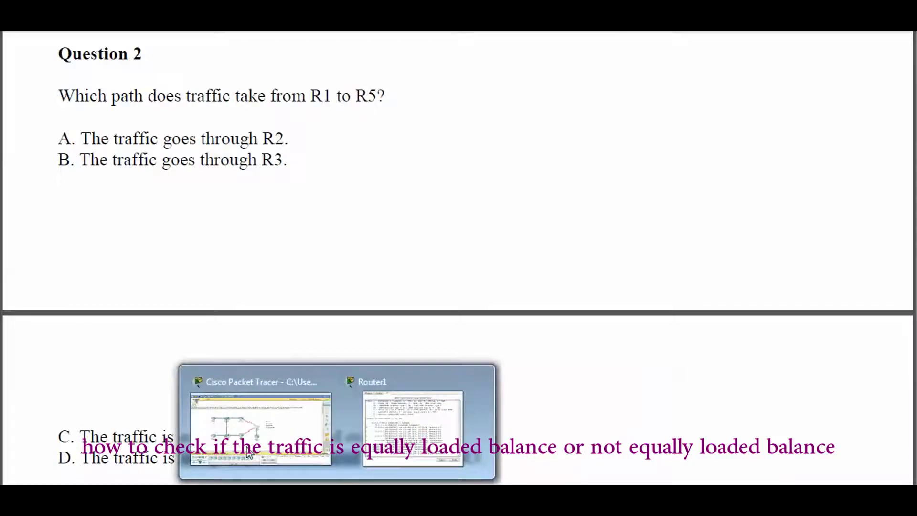
- Return to Router1's console and compare the bracketed metrics of the two 10.5.5.5 paths
click(260, 427)
click(386, 415)
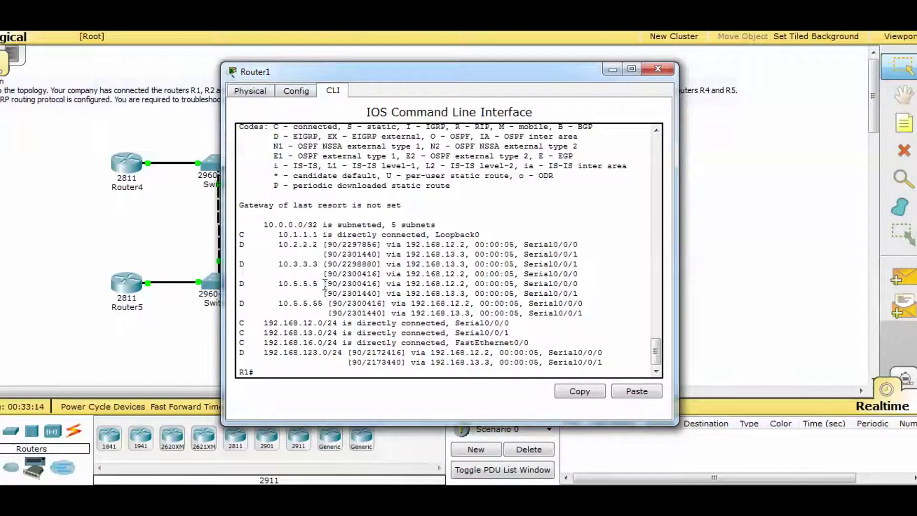
drag(328, 284, 380, 293)
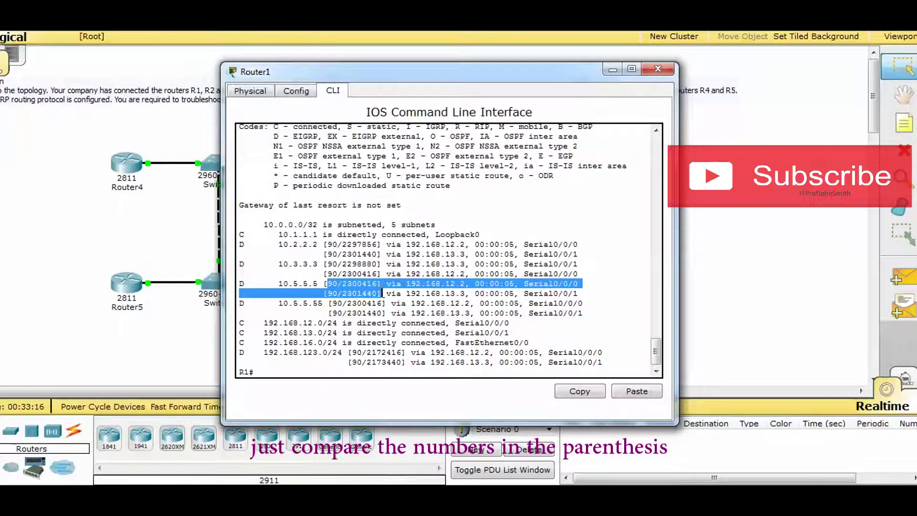
click(377, 293)
drag(327, 285, 377, 293)
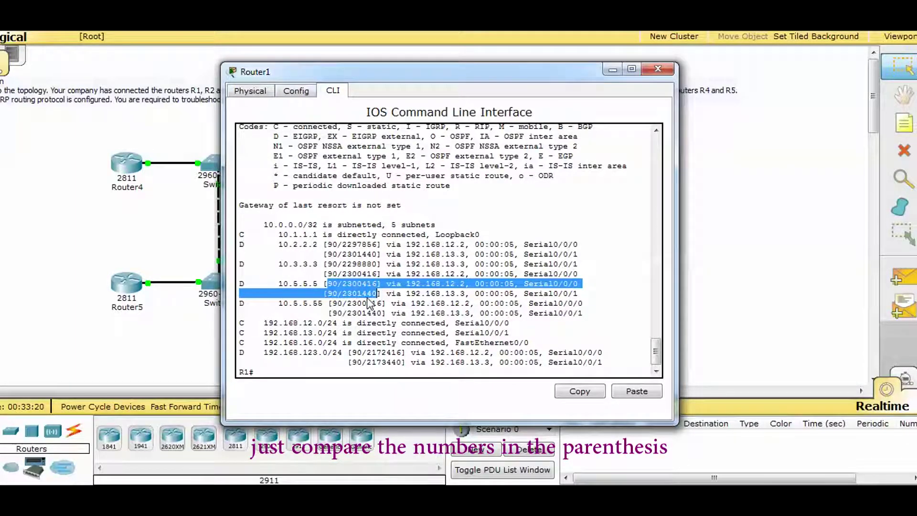
click(363, 293)
drag(327, 284, 377, 295)
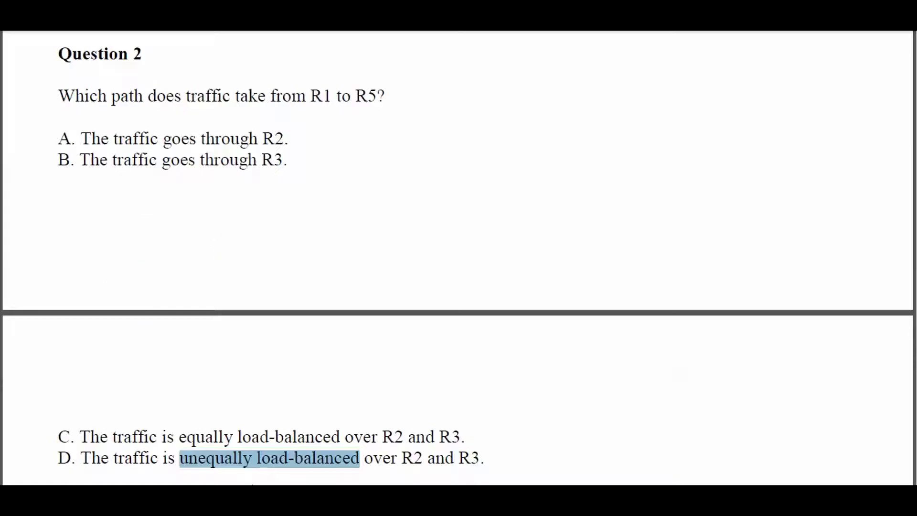
- Highlight answer D in the question document as the match for the alternative R1 routing table
click(88, 457)
drag(63, 457, 471, 457)
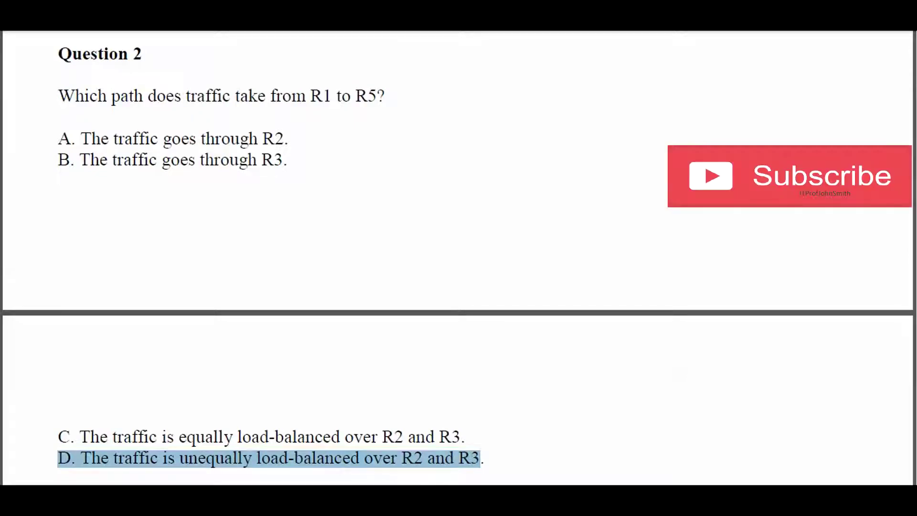
click(512, 441)
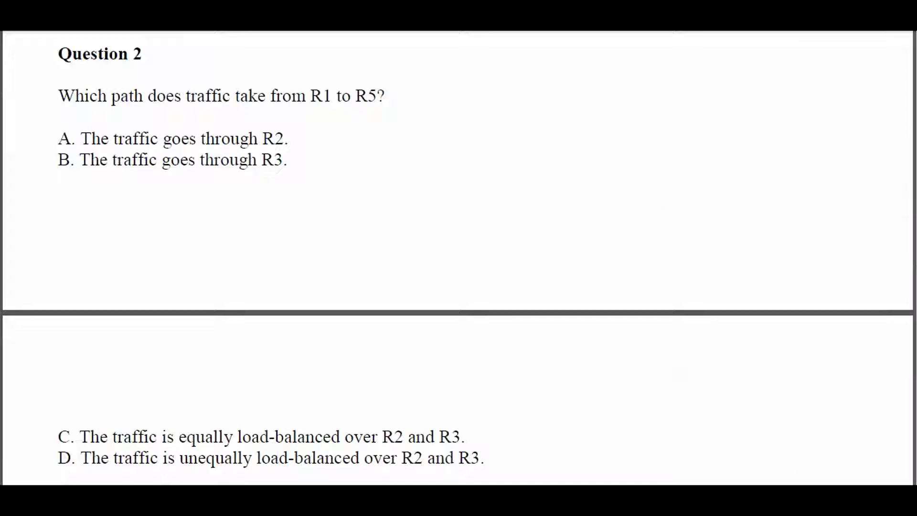
- Move on to Question 3, read about R6 not forming an EIGRP neighbor relationship with R1, and highlight answer A, the K values mismatch
scroll(493, 440, down, 5)
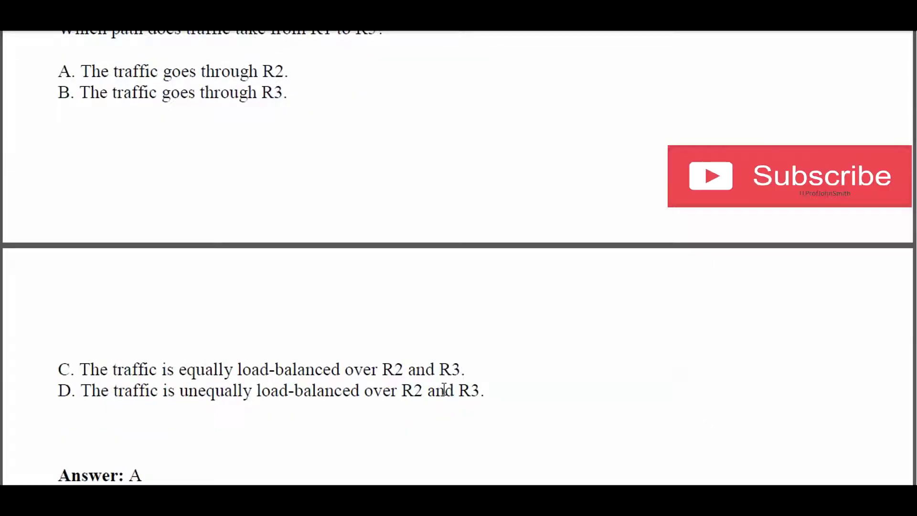
scroll(315, 376, down, 3)
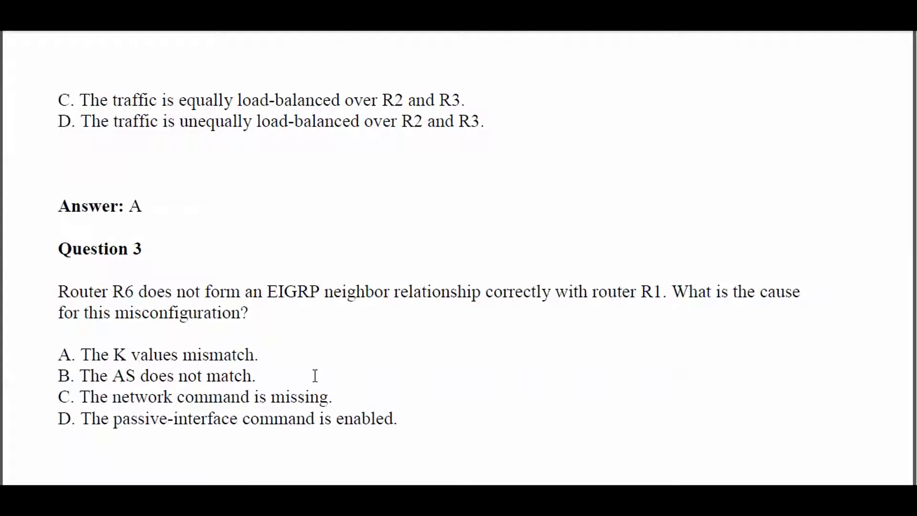
scroll(140, 322, up, 1)
drag(59, 290, 800, 296)
drag(60, 314, 266, 292)
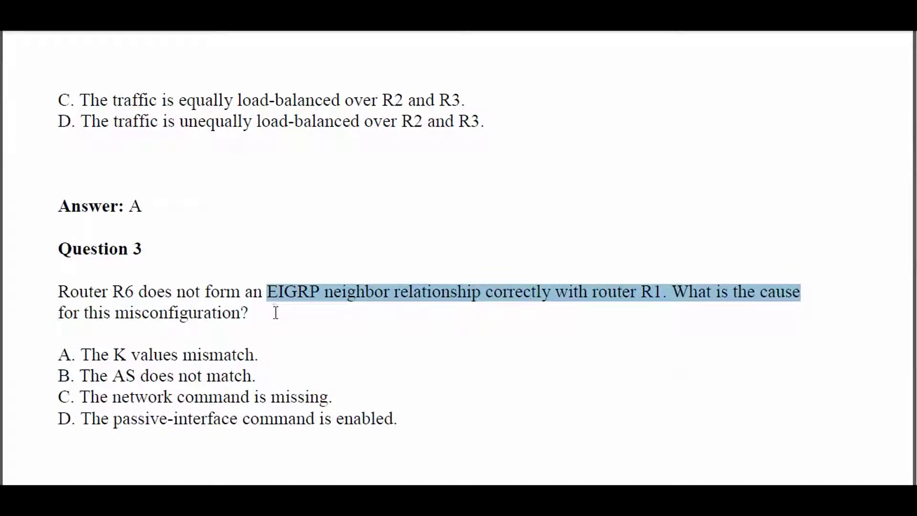
click(238, 319)
drag(57, 354, 240, 338)
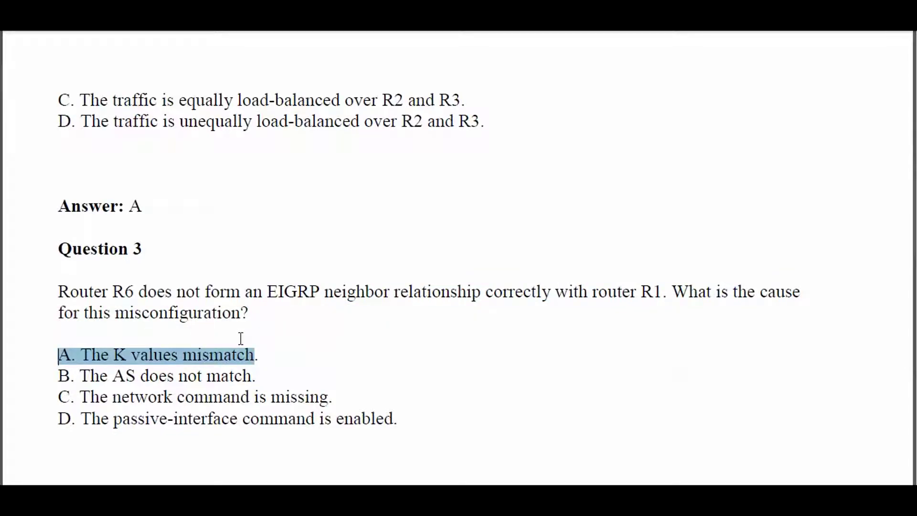